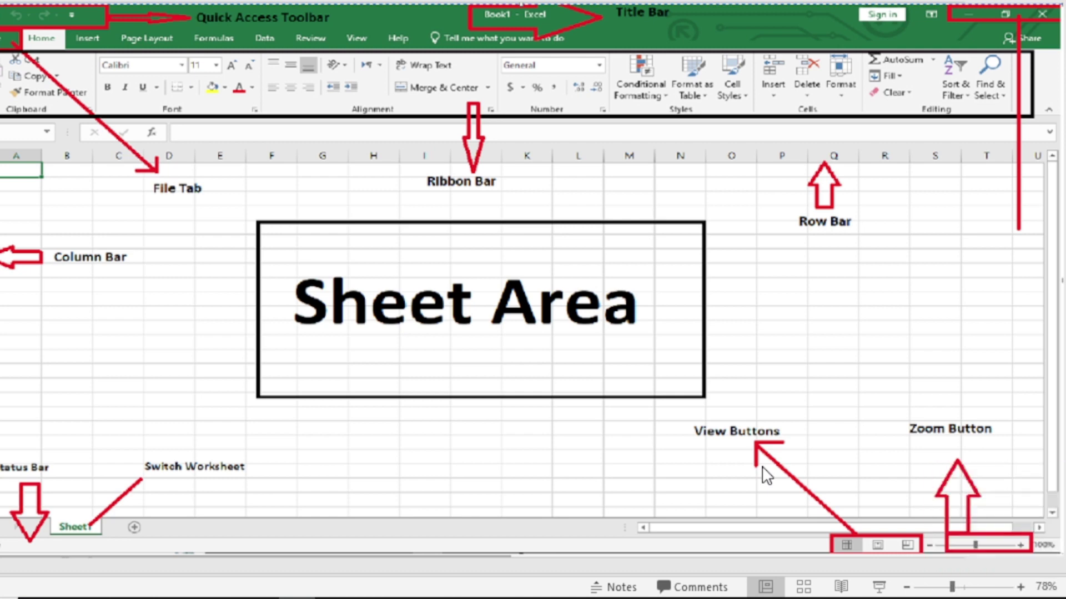
Switch from the presentation to the Windows desktop and refresh it
key(alt+Tab)
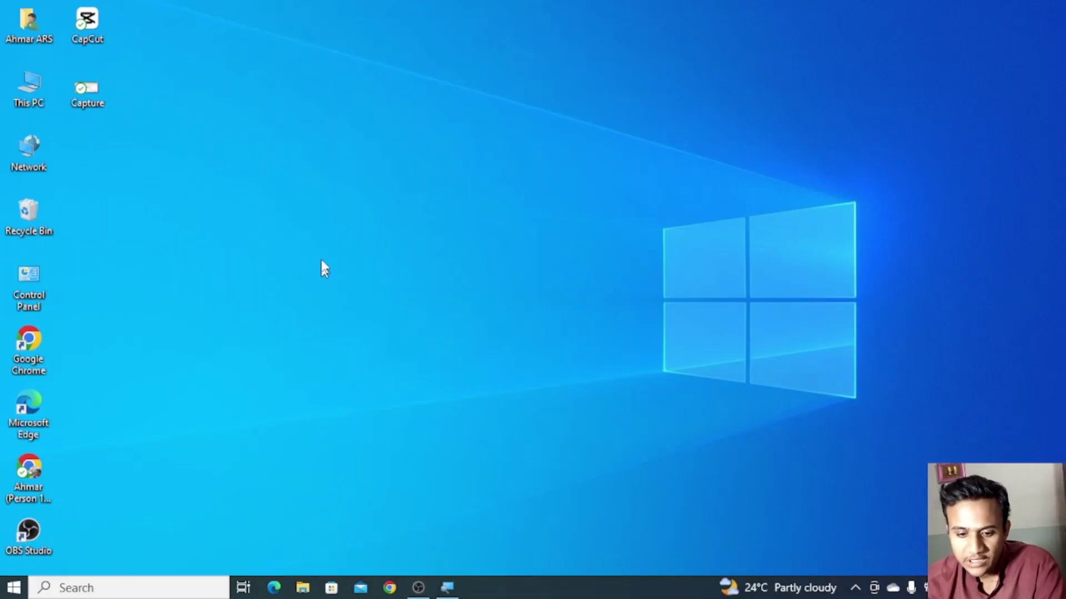
right_click(321, 261)
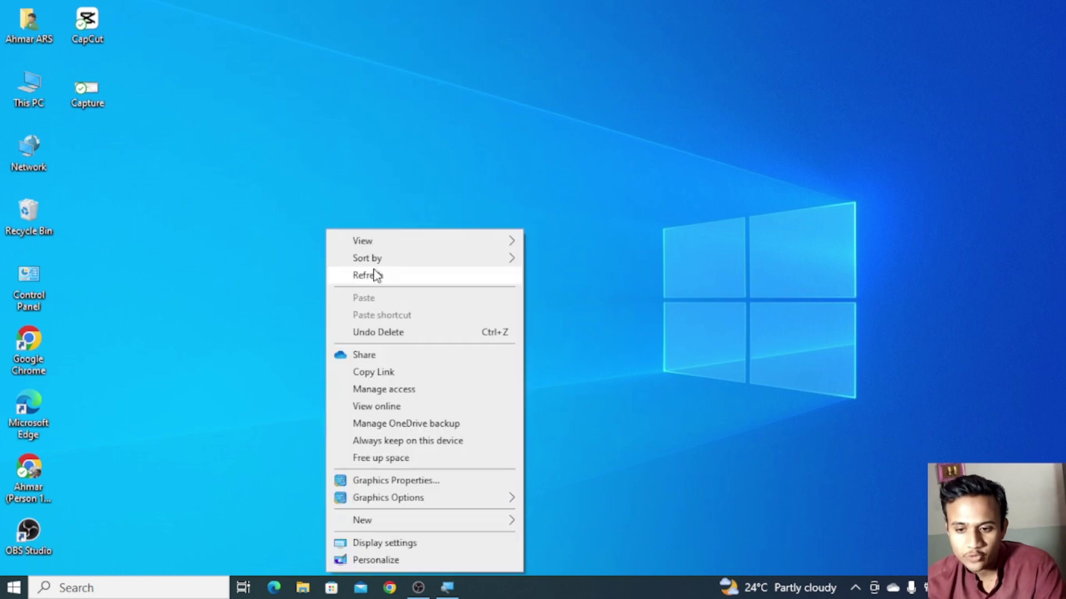
click(374, 273)
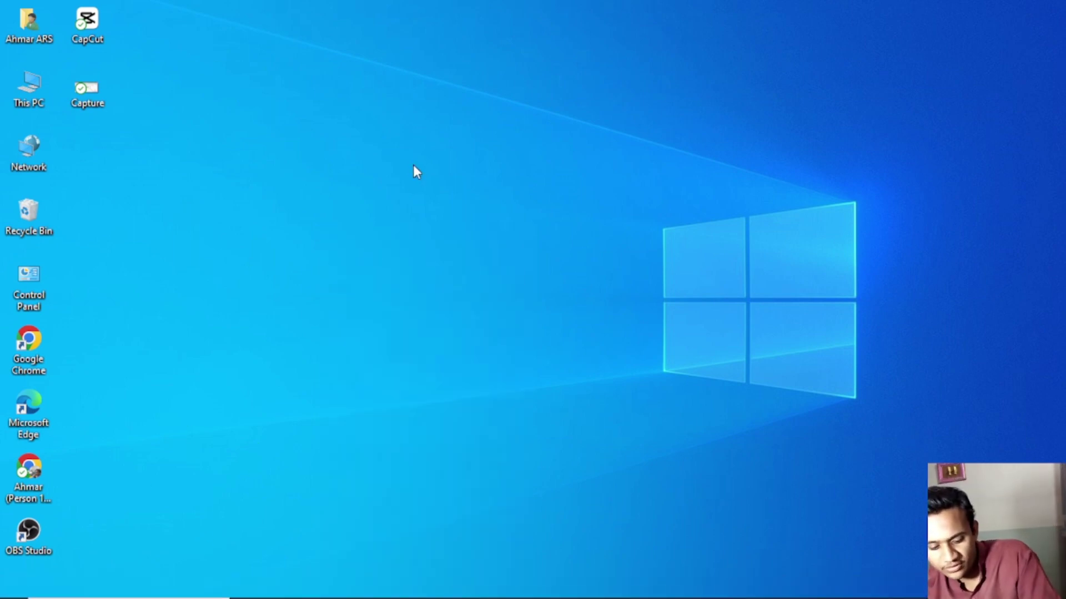
Launch Excel by running the command excel from the Run dialog, and close its start screen
key(super+r)
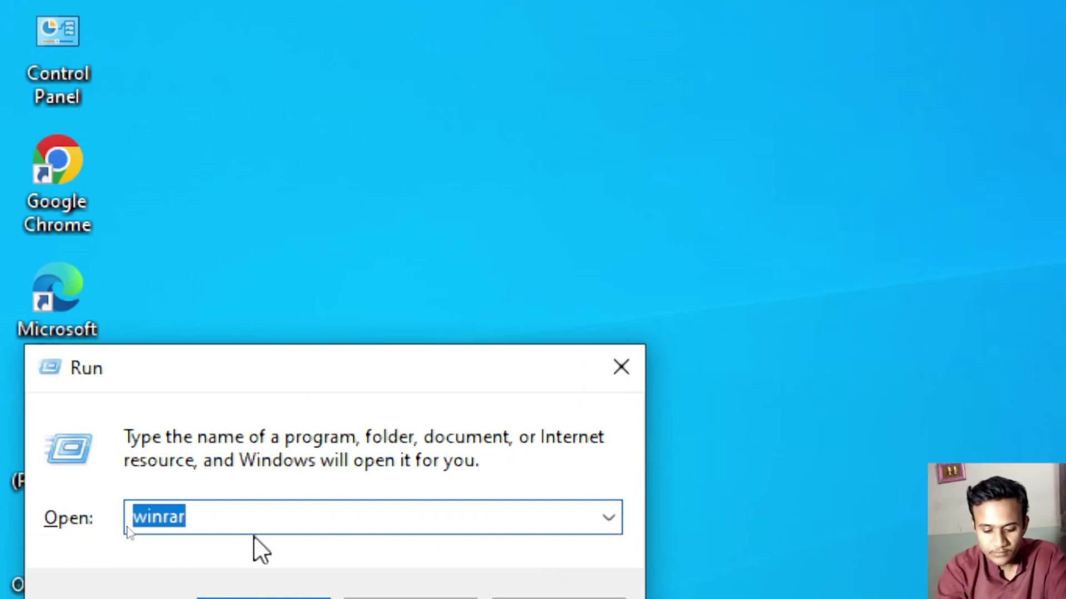
text(excel)
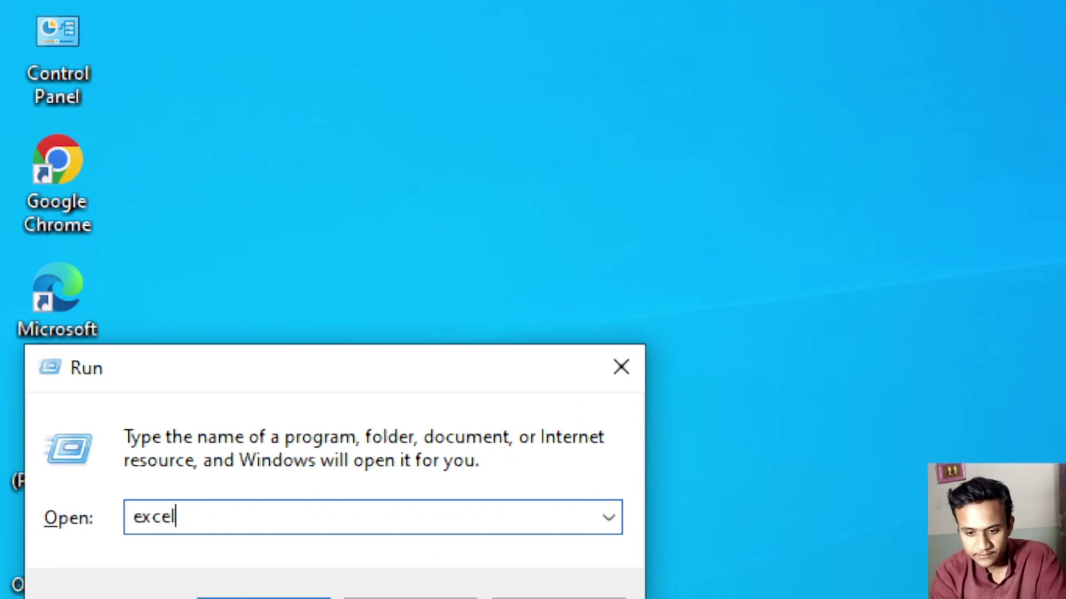
key(Return)
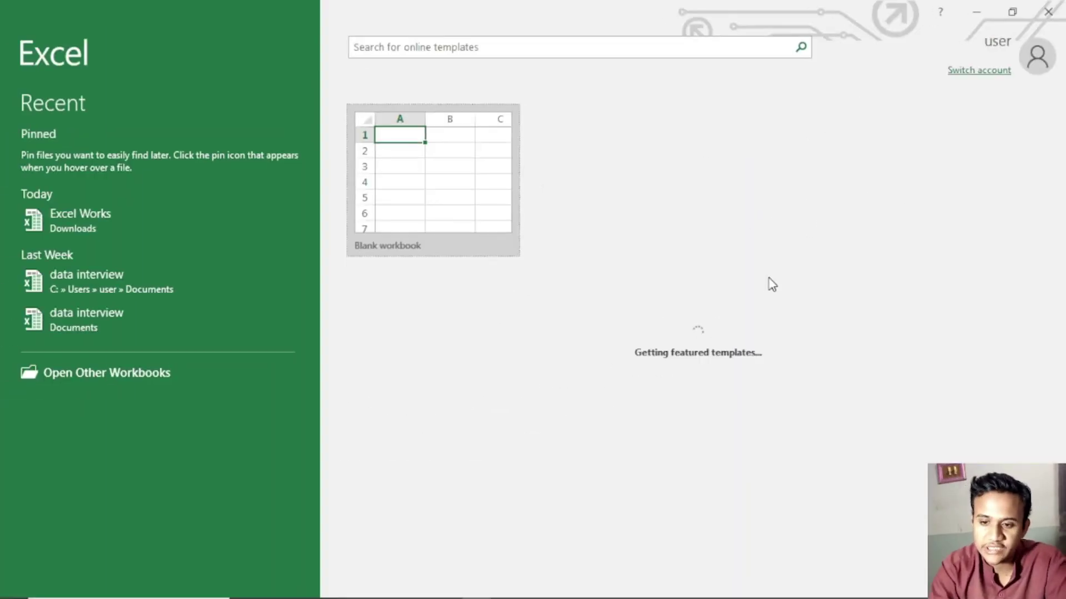
click(1048, 11)
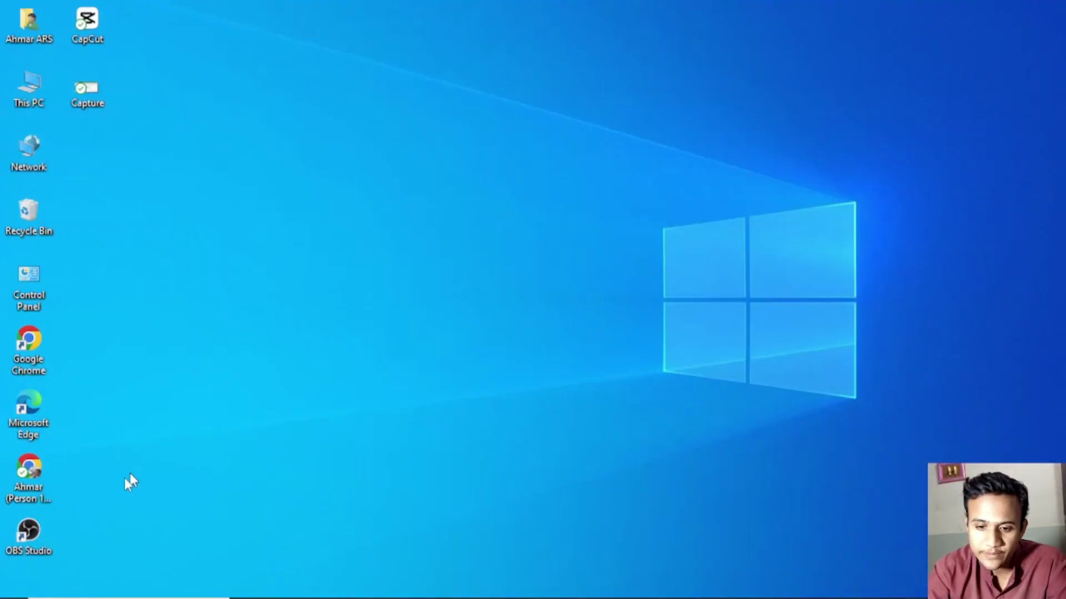
Search Windows for exc and clear the search text
click(14, 587)
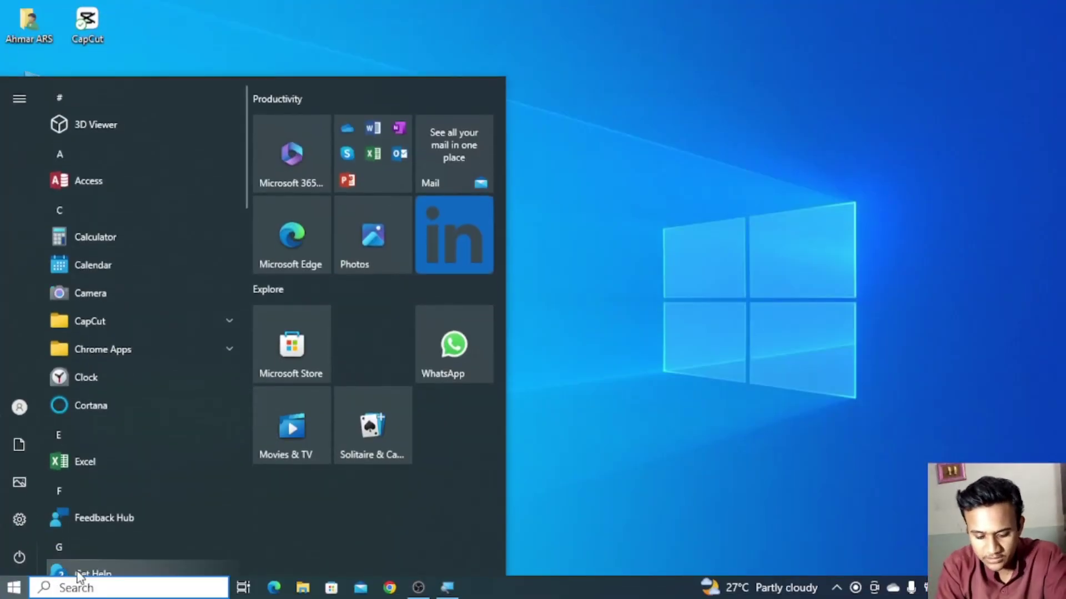
text(exc)
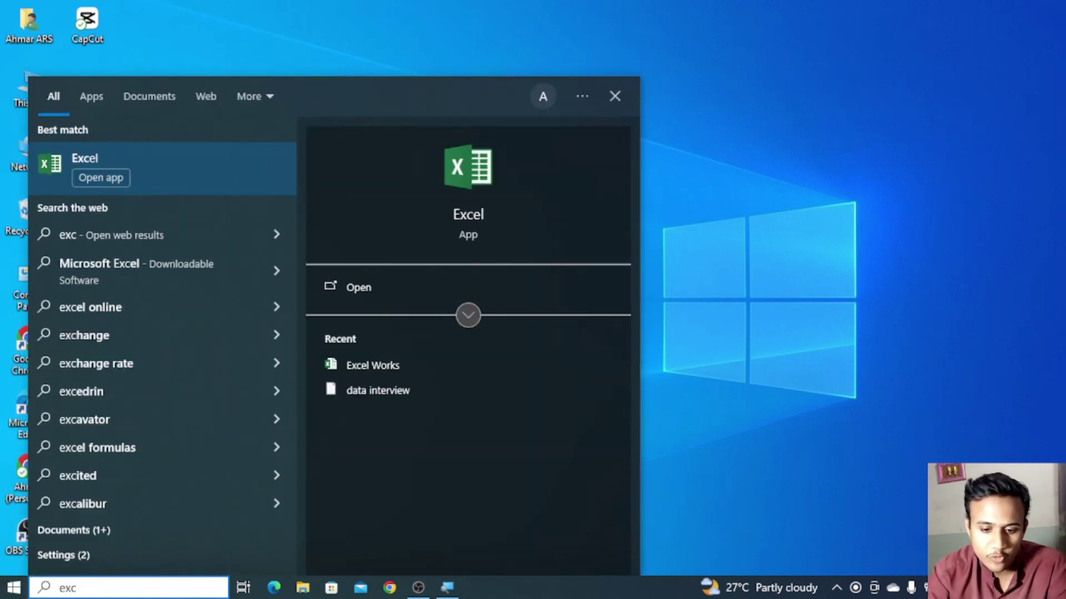
key(Return)
click(98, 586)
key(BackSpace)
key(BackSpace)
key(BackSpace)
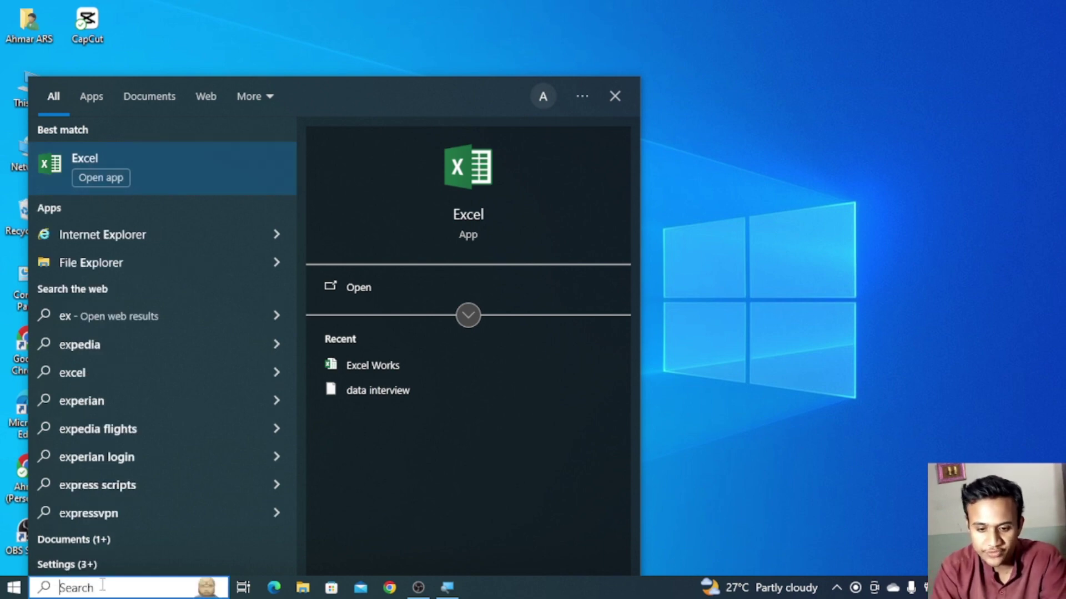
Search Windows for ms office and open Excel from the results
text(ms off)
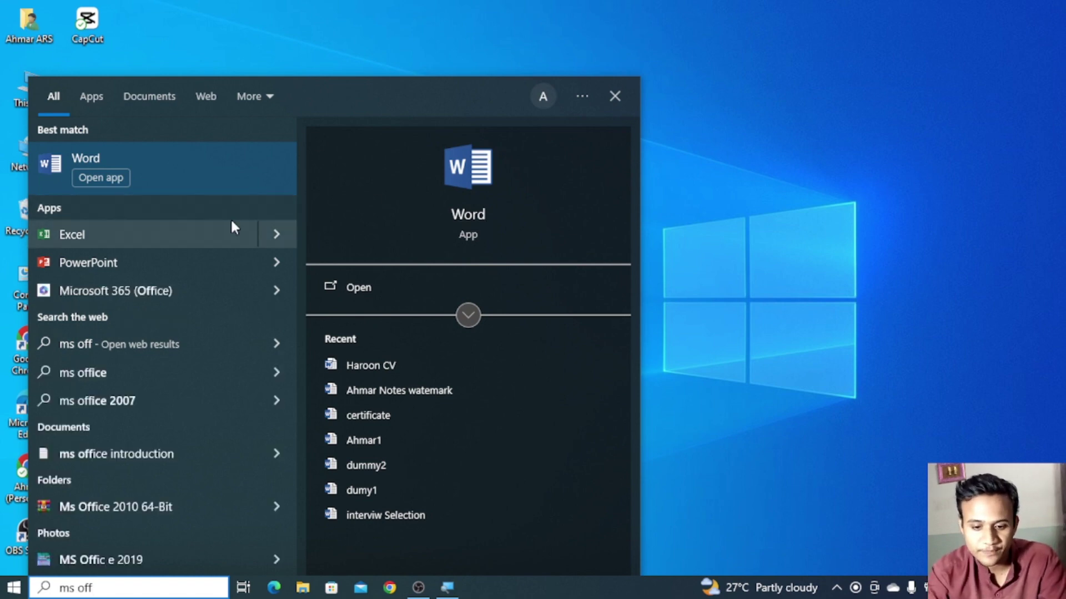
text(ice)
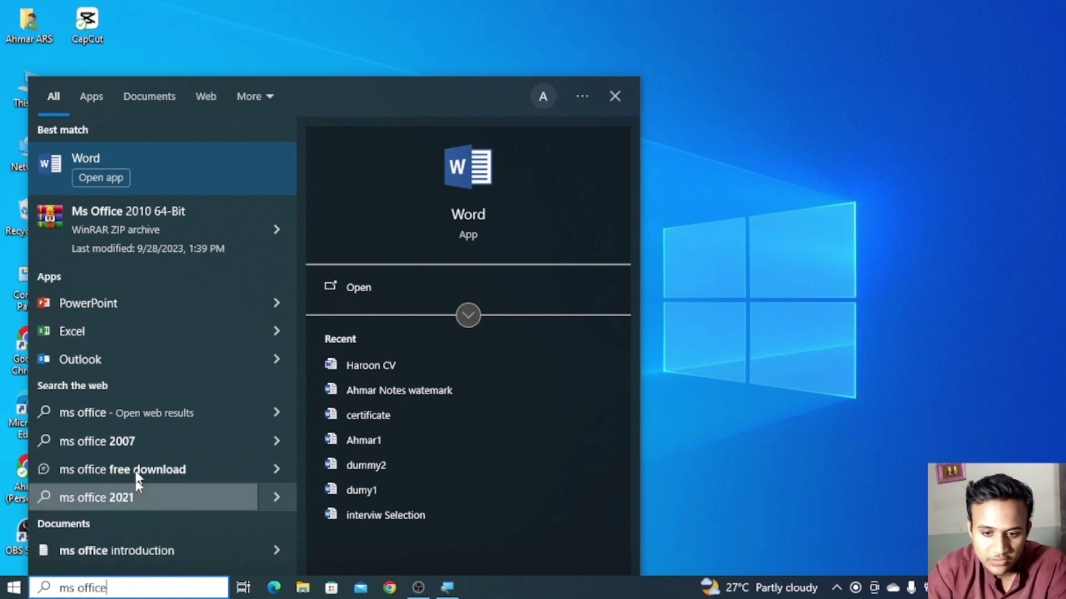
click(135, 331)
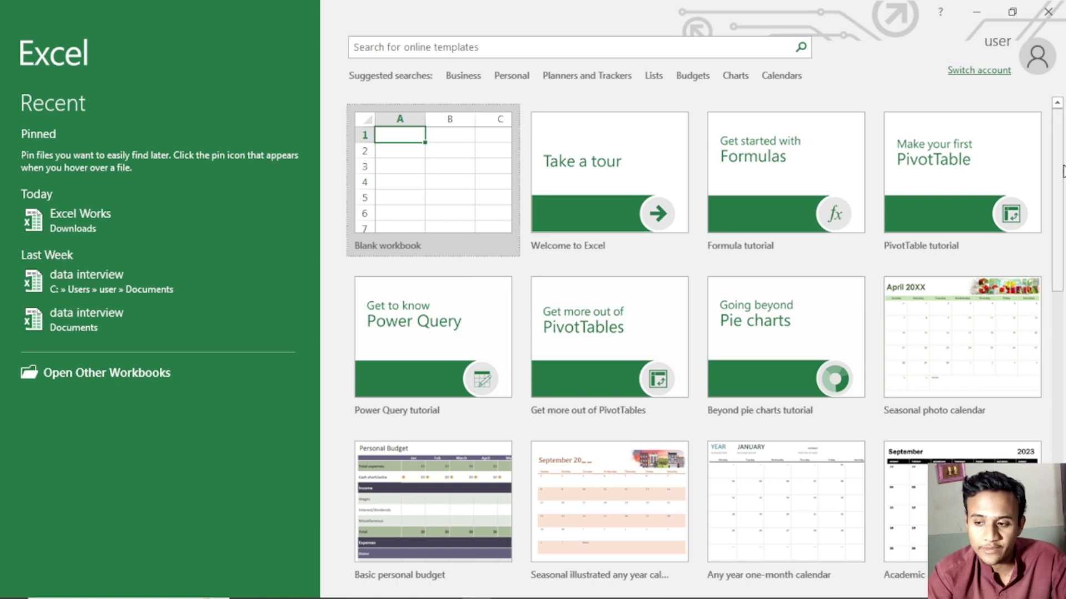
Create a blank workbook from the start screen and dismiss the notice about available updates
scroll(1058, 148, down, 5)
drag(1059, 306, 1060, 166)
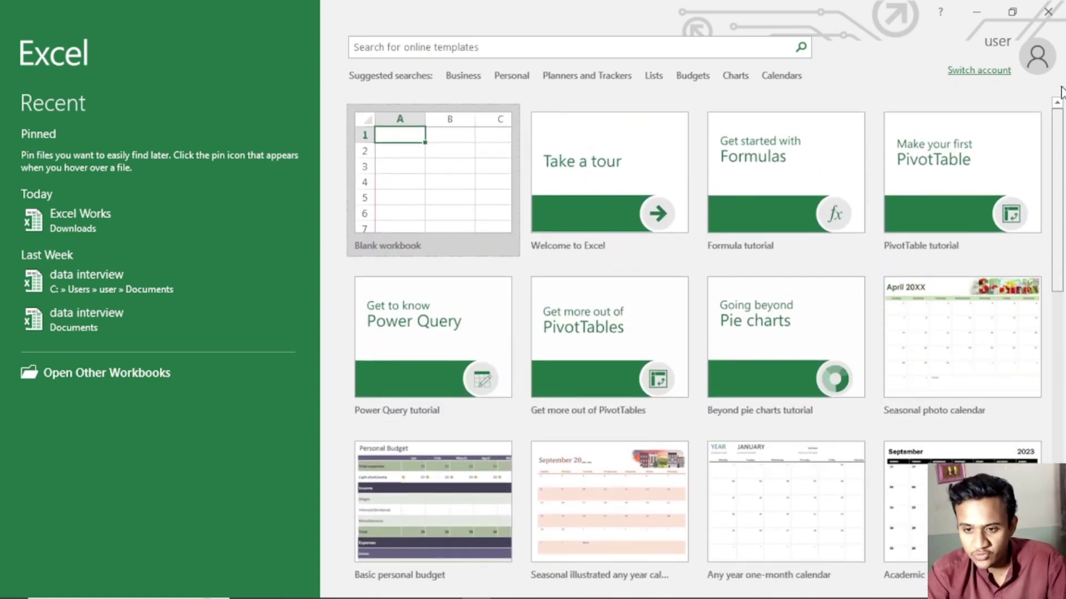
click(483, 220)
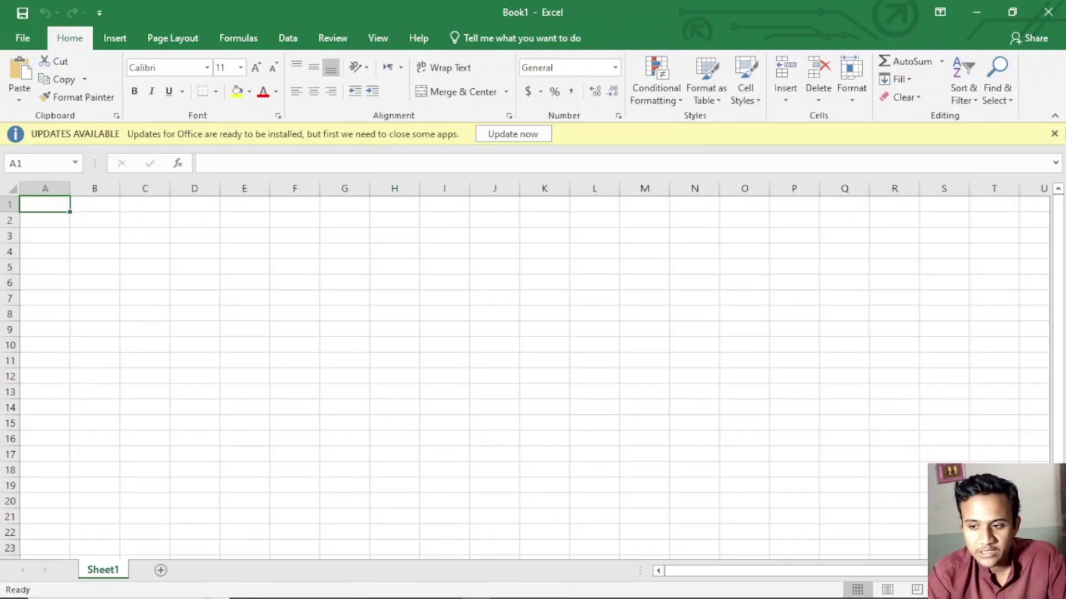
click(1054, 134)
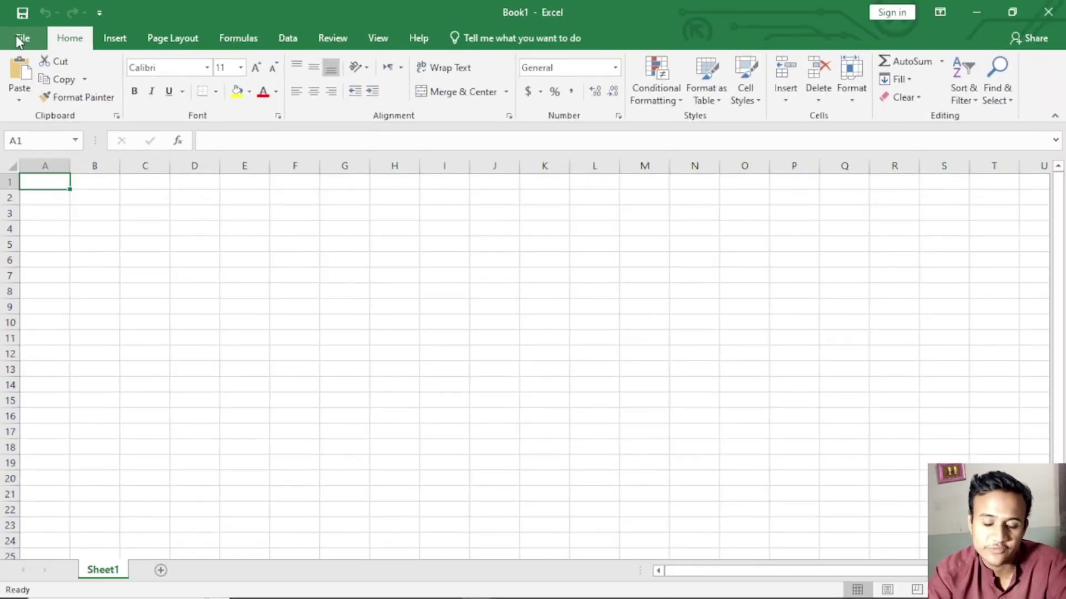
Review the recent workbooks, recent folders and Browse option for opening files, and return to the worksheet
click(18, 38)
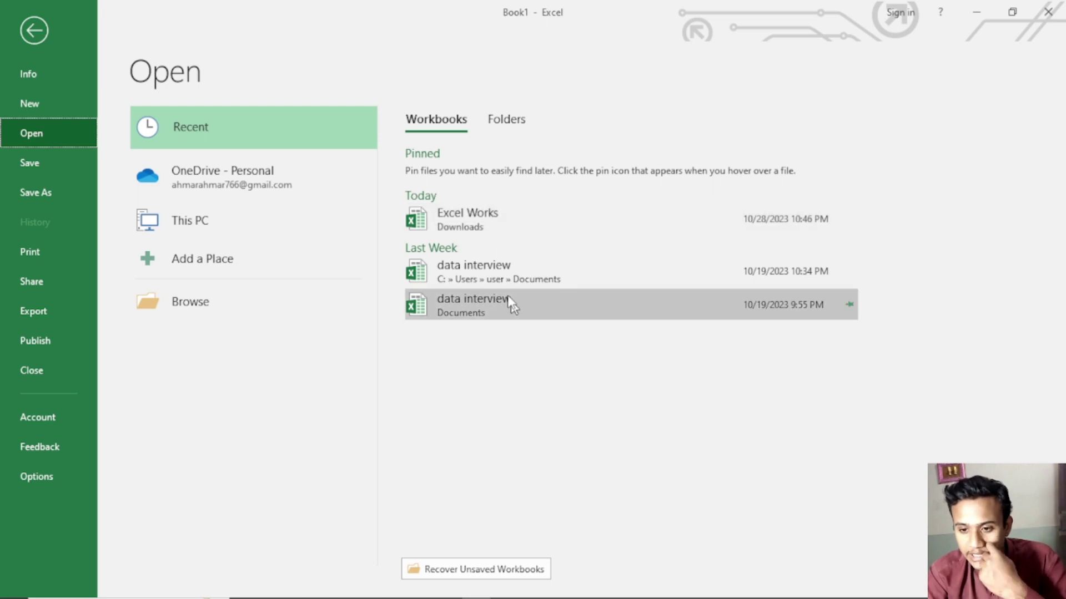
click(507, 130)
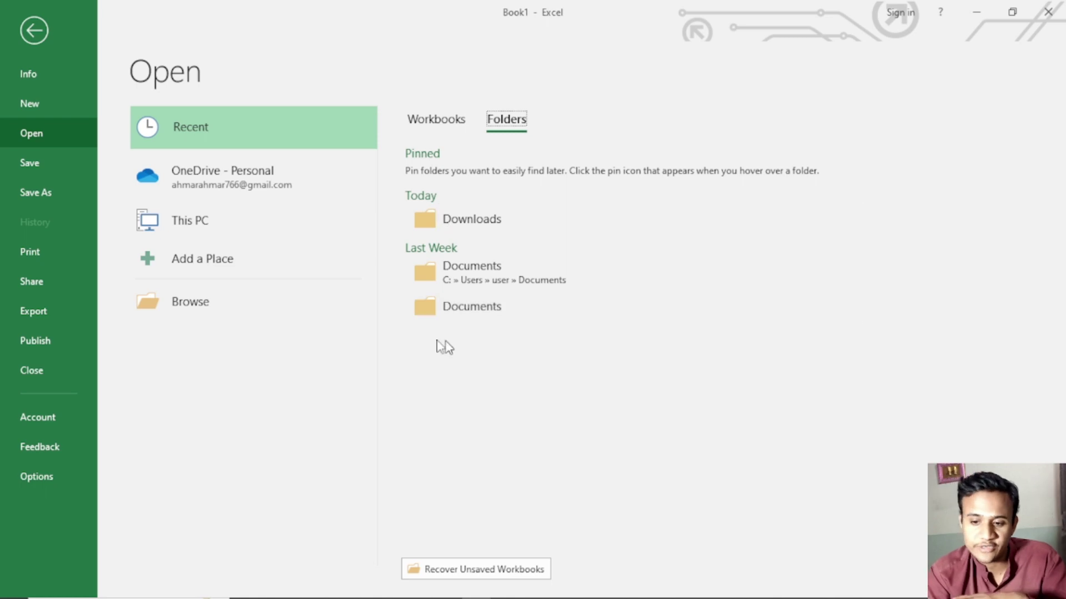
click(210, 309)
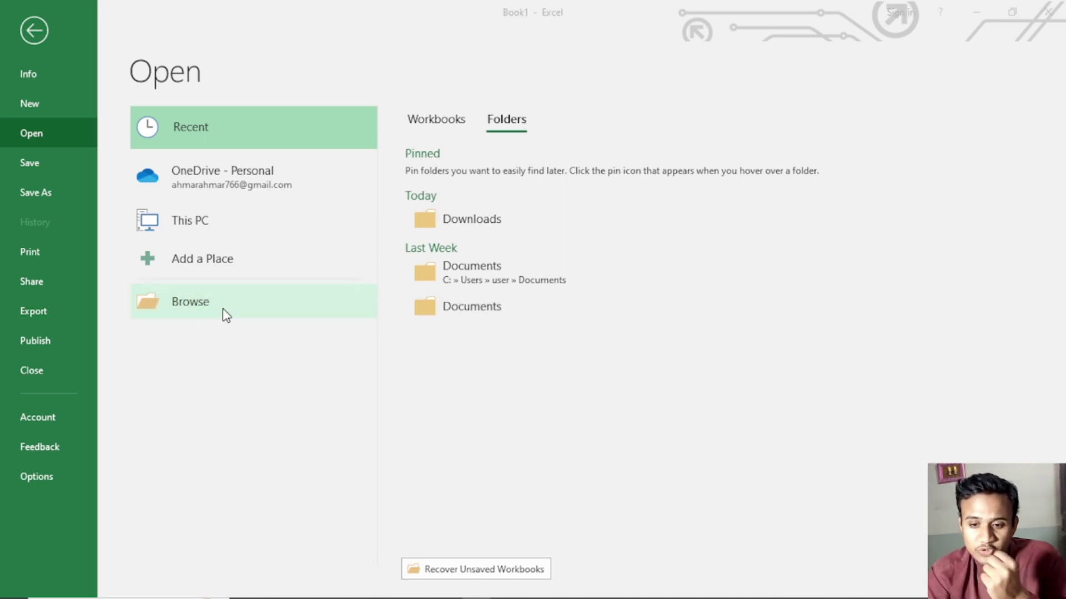
click(515, 12)
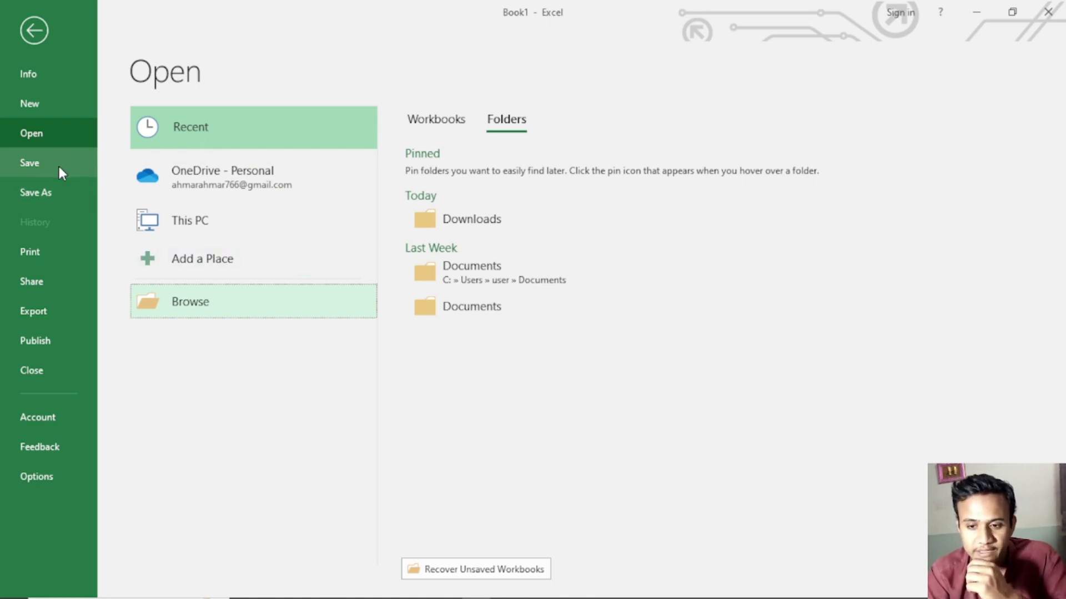
click(39, 30)
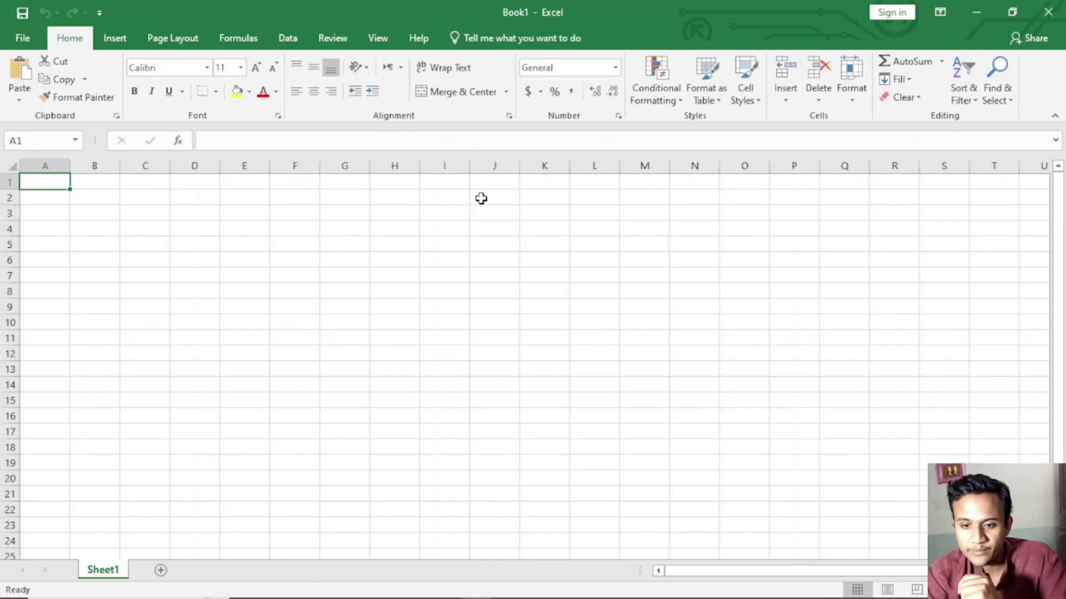
Enter the text Name in cell A1 and reselect that cell
text(Name)
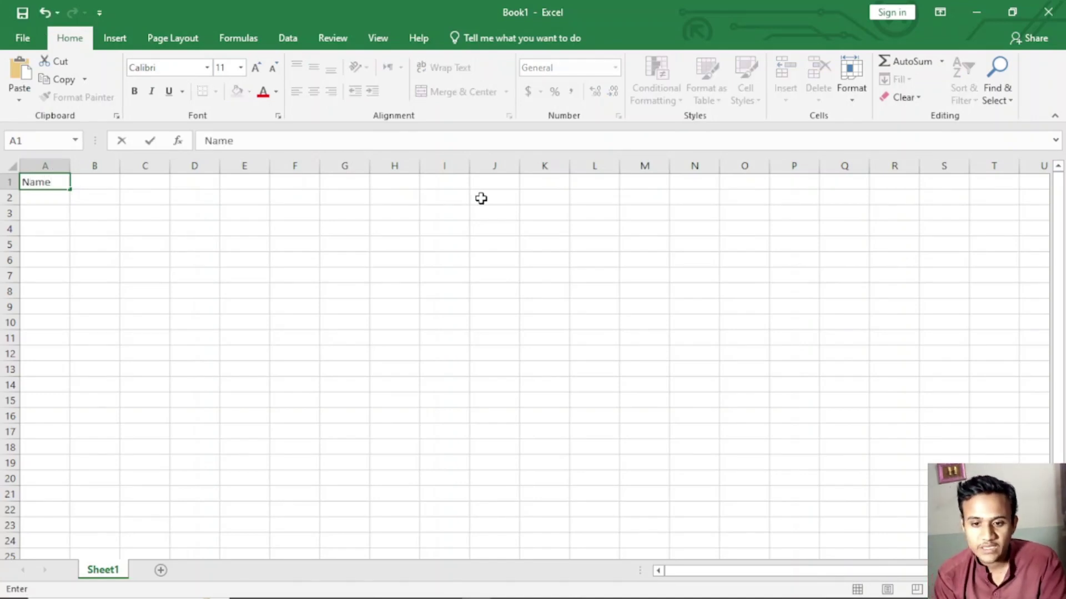
key(Return)
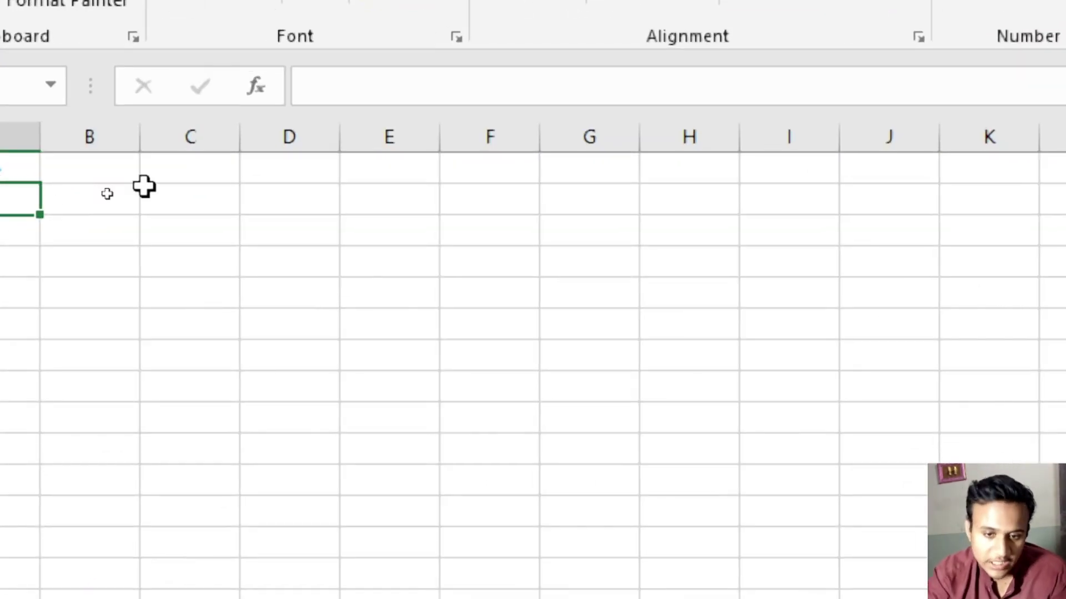
click(82, 166)
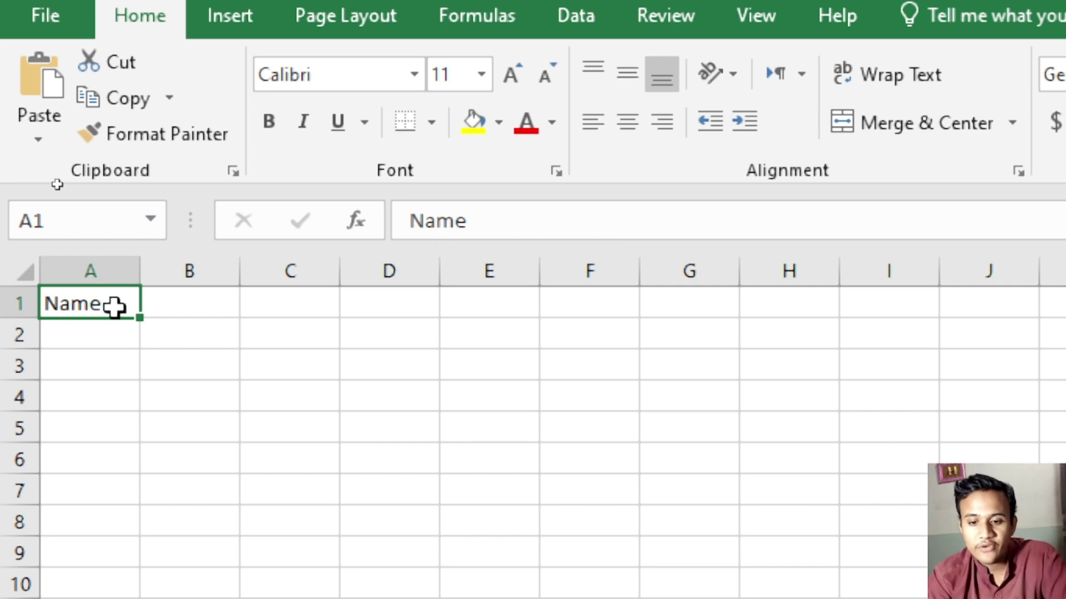
Enter an AutoSum formula in cell B1 that adds the range C1:D1
click(183, 299)
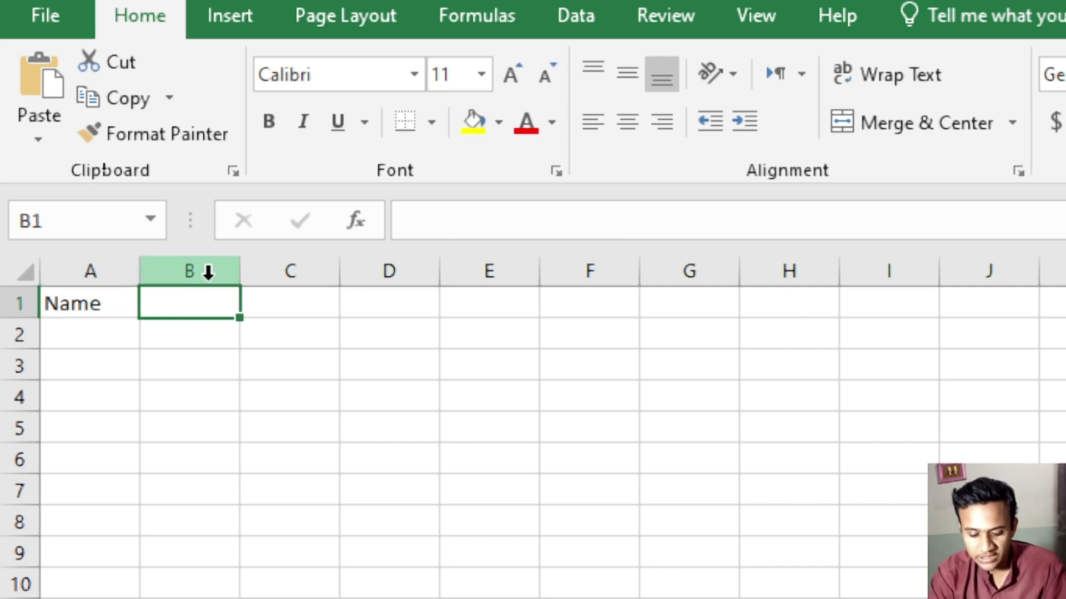
key(alt+equal)
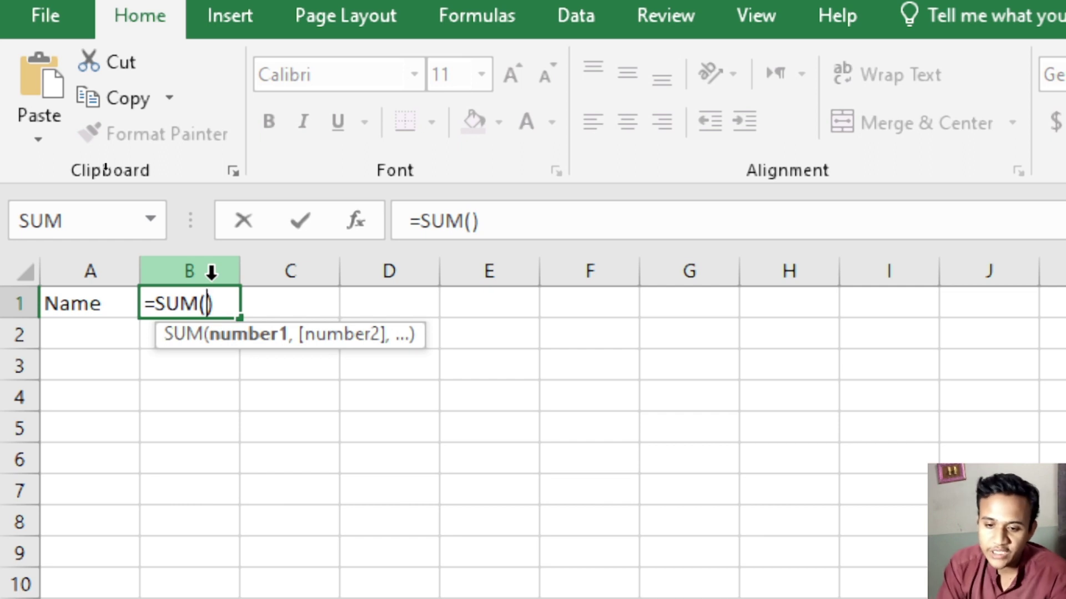
key(Right)
key(shift+Right)
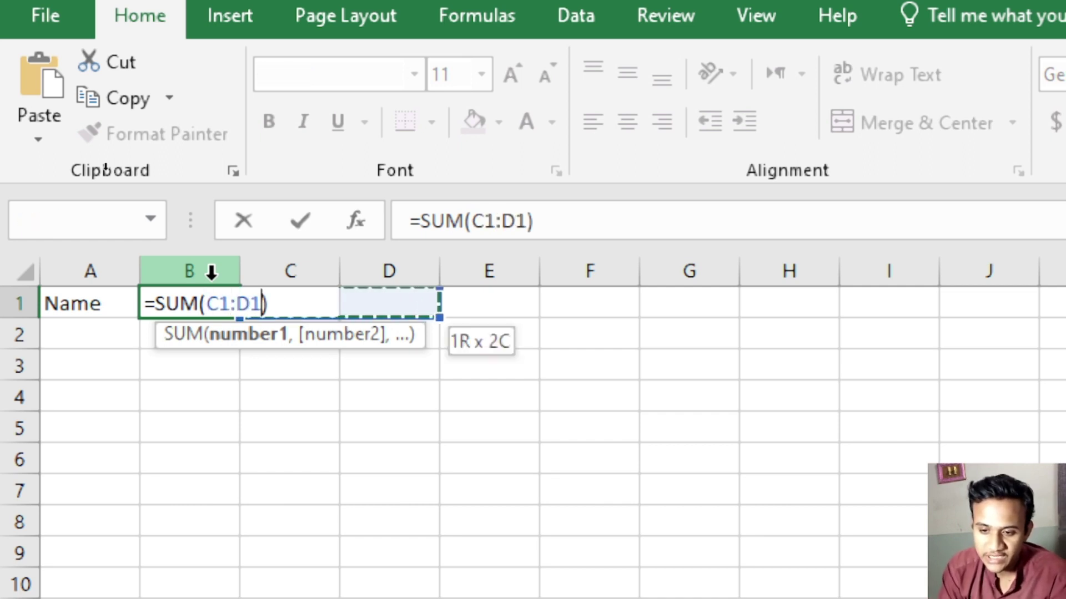
key(Return)
key(Up)
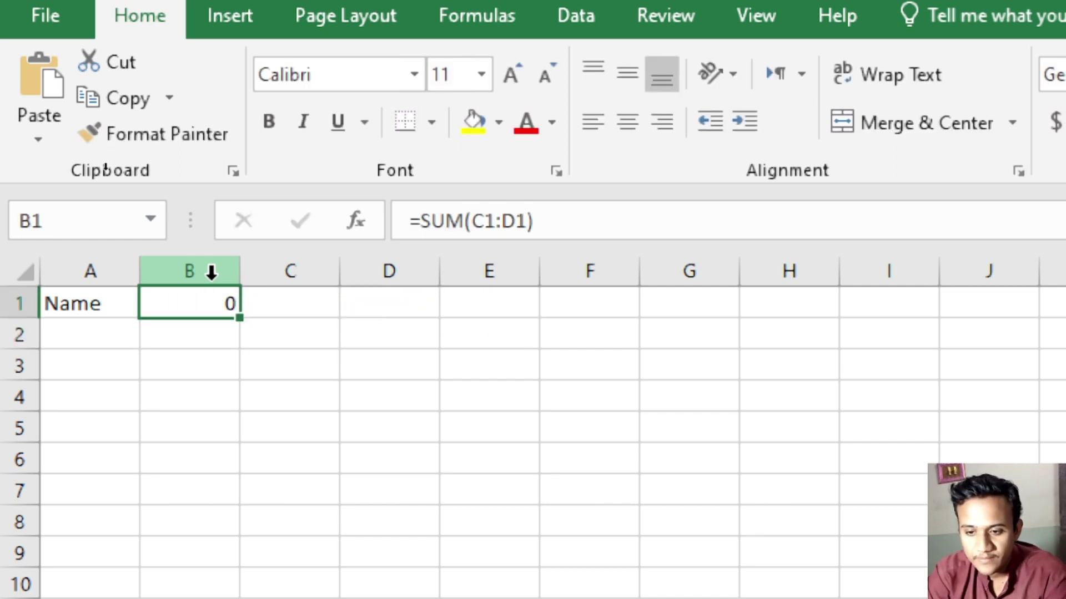
Enter the value 10 in both cells C1 and D1
key(Right)
text(10)
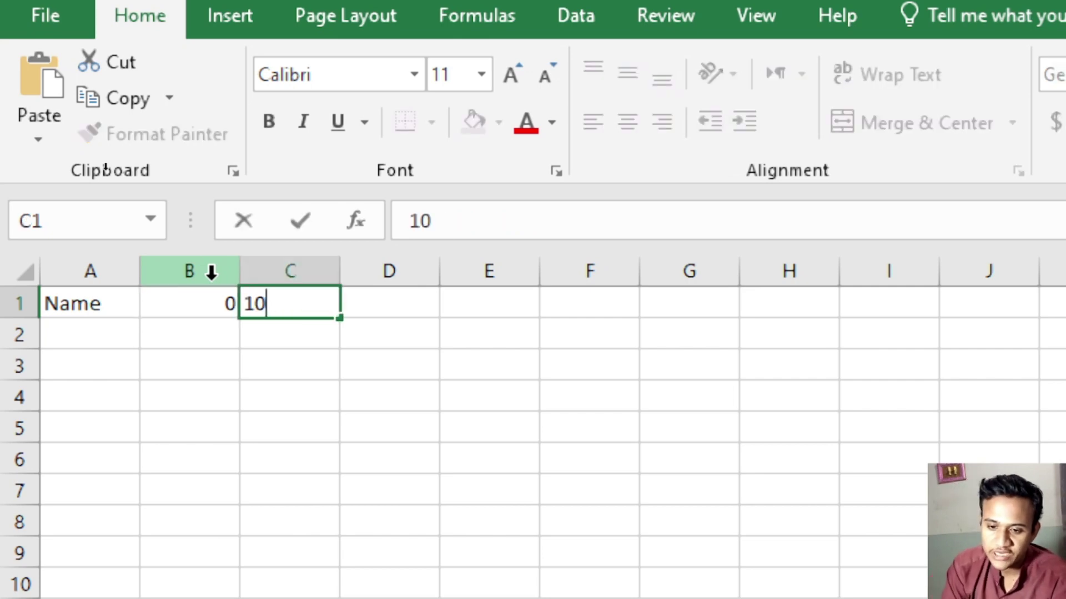
key(Tab)
text(10)
key(Tab)
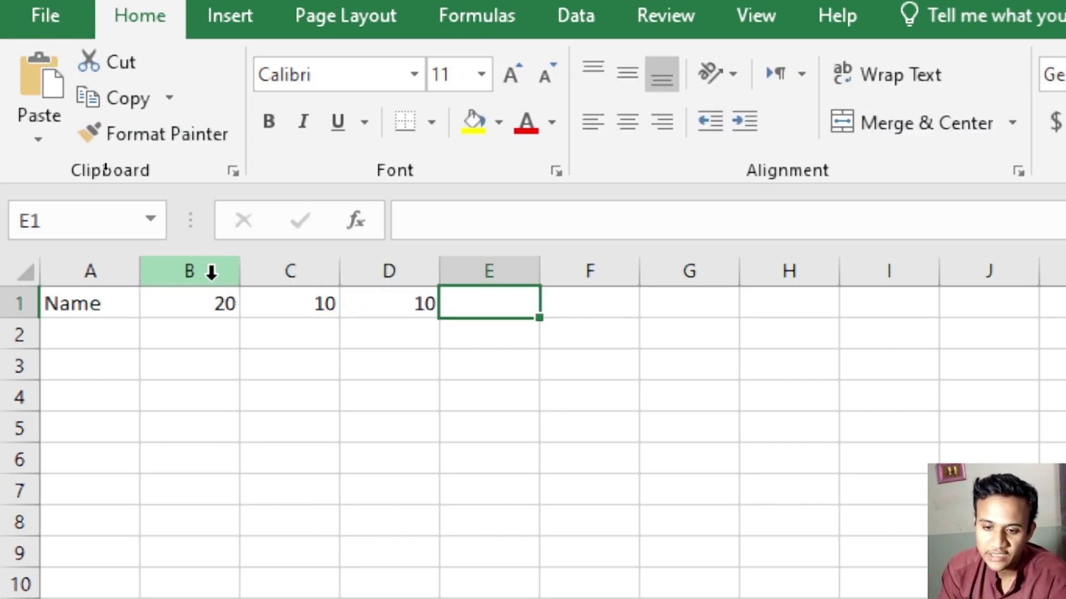
Delete the SUM formula from B1 and the values from C1 and D1, leaving B1 selected
key(Left)
key(Left)
key(Left)
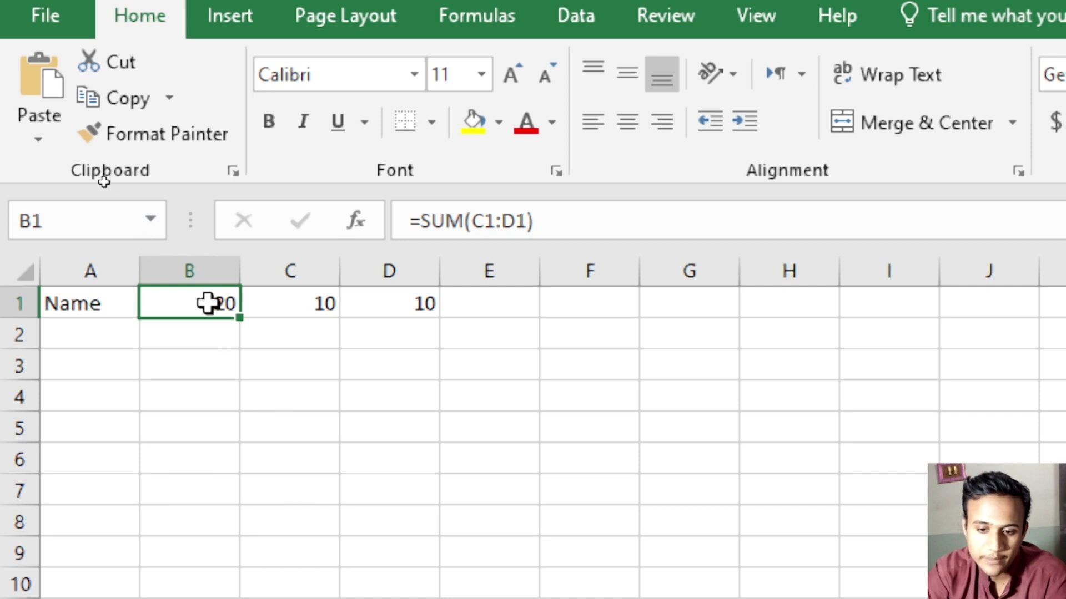
click(551, 224)
drag(552, 224, 72, 261)
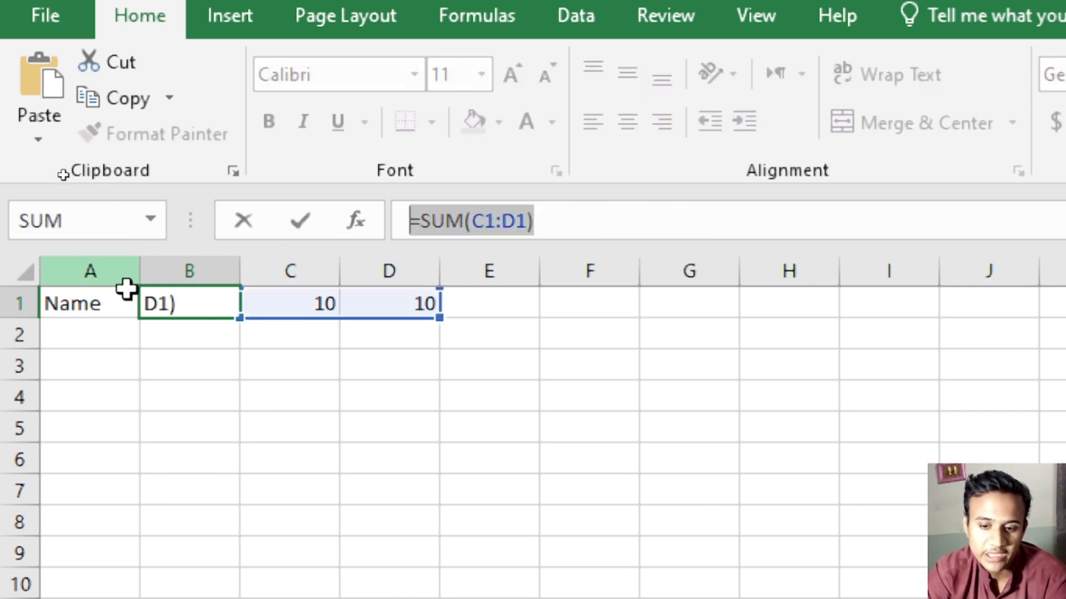
key(BackSpace)
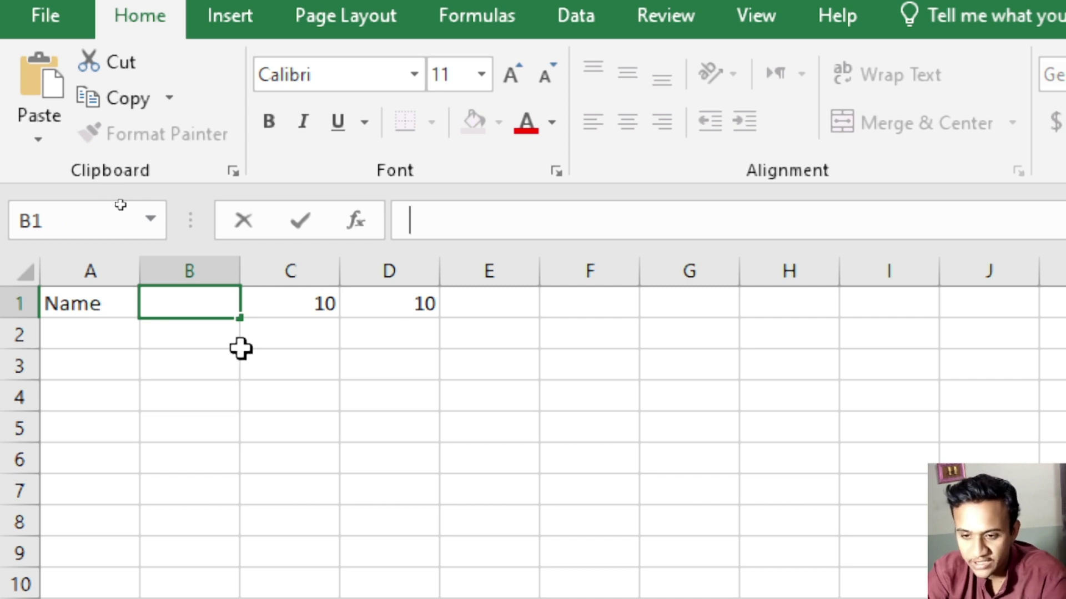
click(328, 311)
key(Delete)
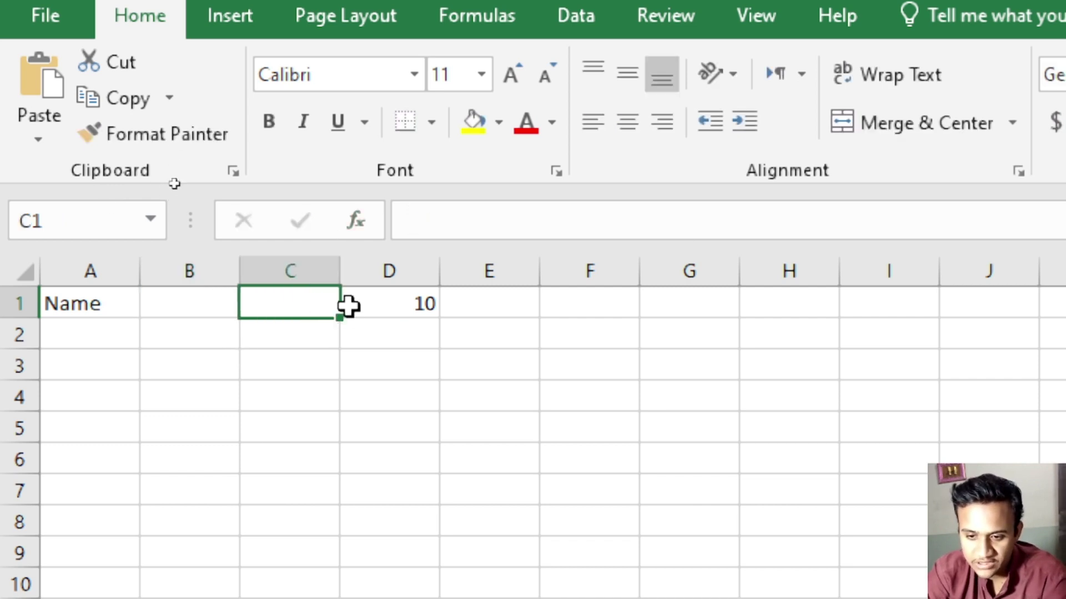
click(387, 307)
key(Delete)
click(182, 302)
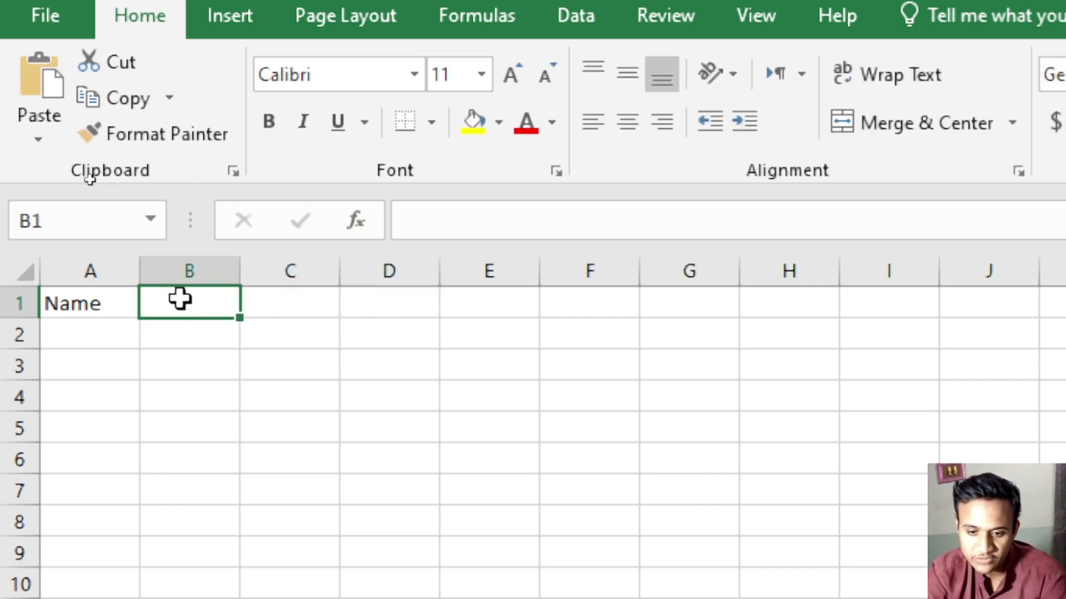
Enter the header text F name in cell B1 and Class in cell C1, and reselect cell A1
double_click(179, 299)
text(F name)
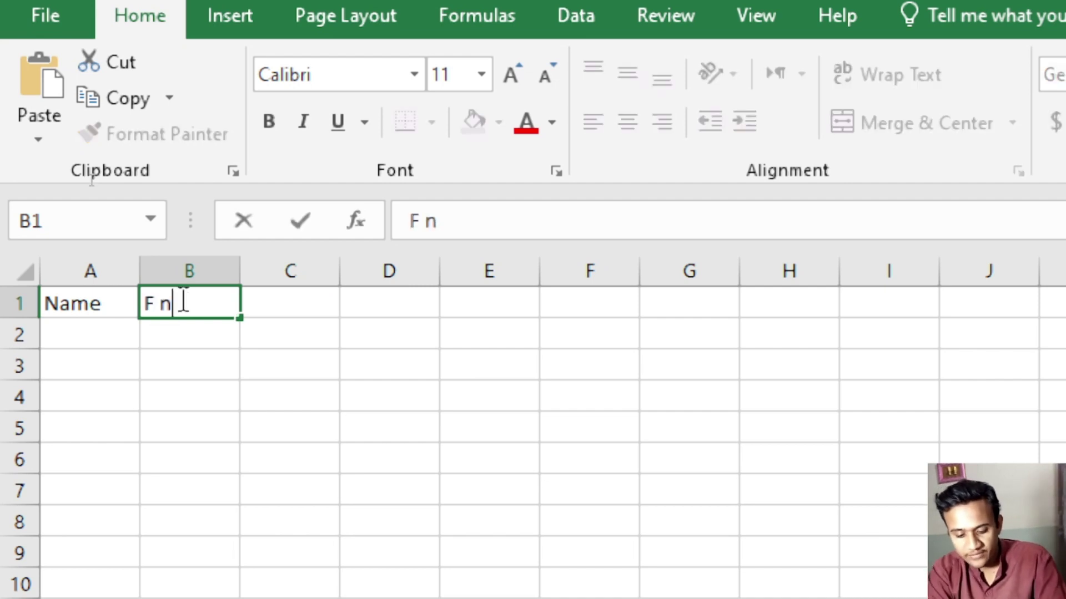
key(Return)
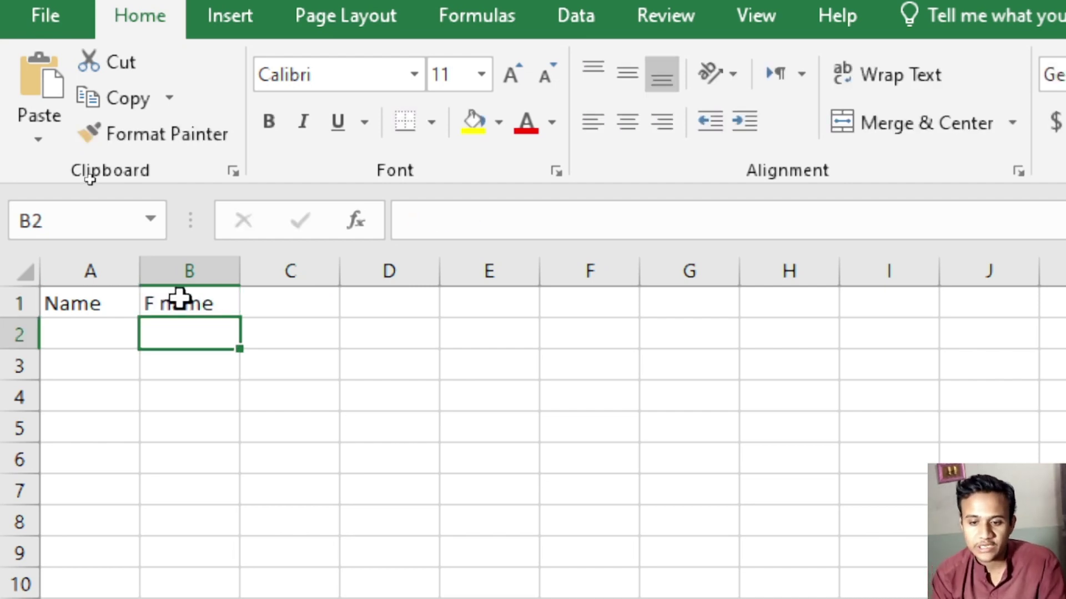
key(Right)
key(Up)
text(Class)
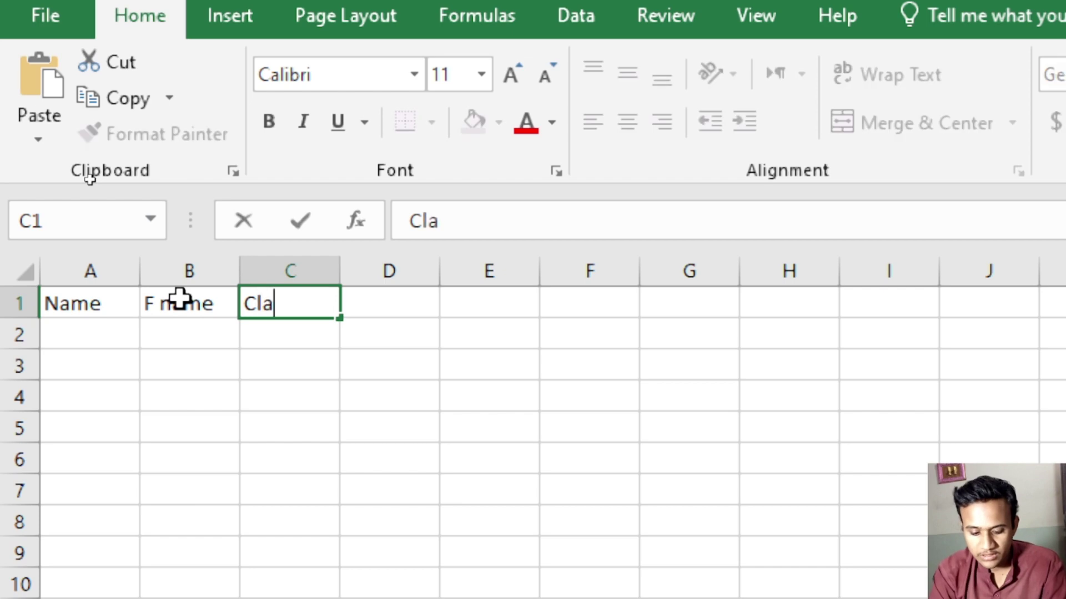
key(Left)
key(Left)
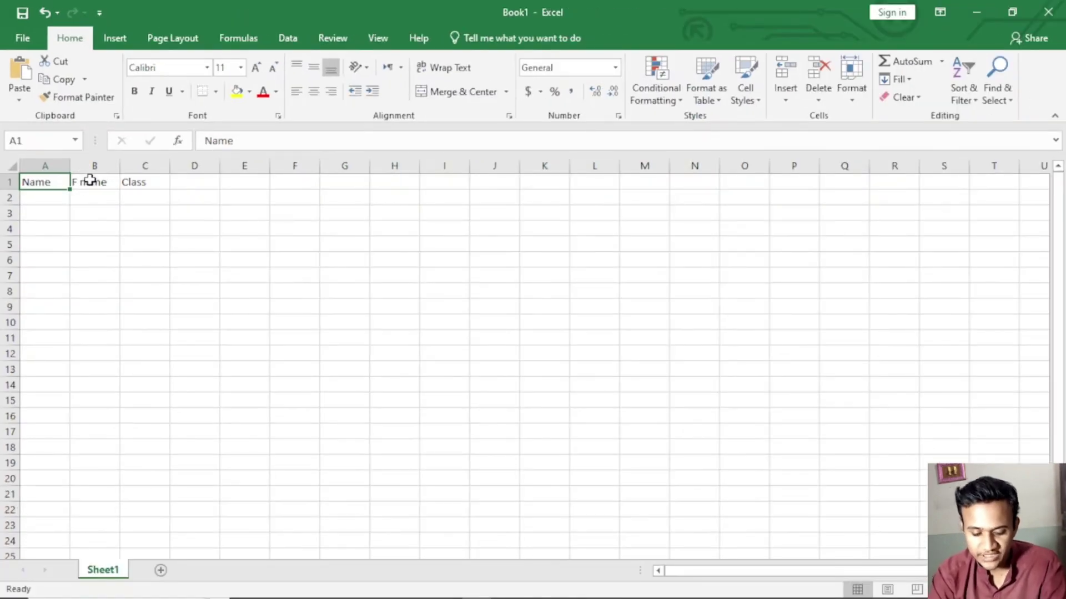
Save the new workbook to the Desktop folder under the file name excel1
key(ctrl+s)
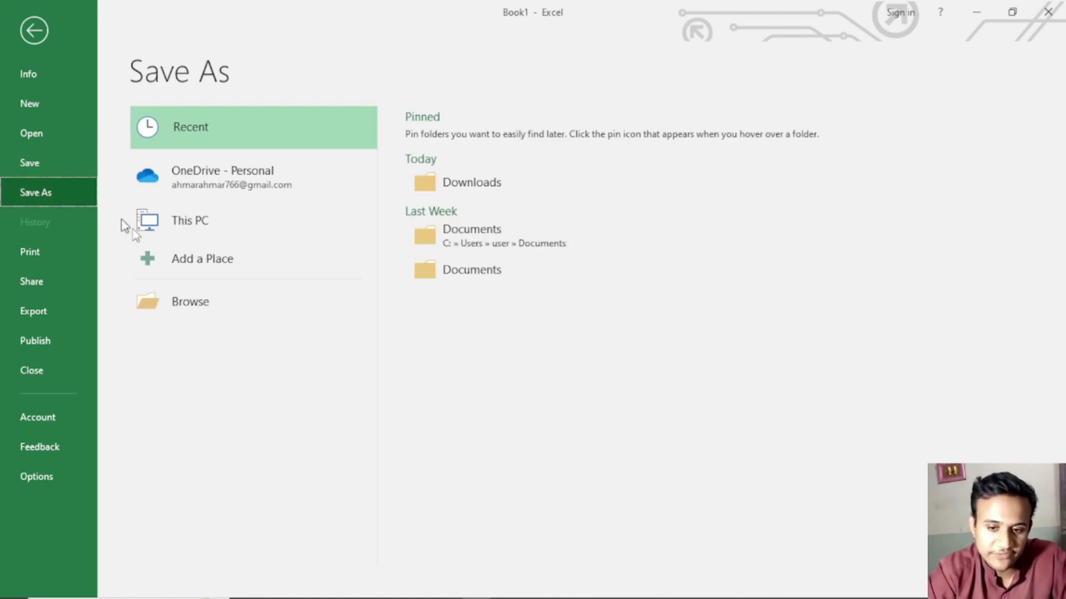
click(69, 163)
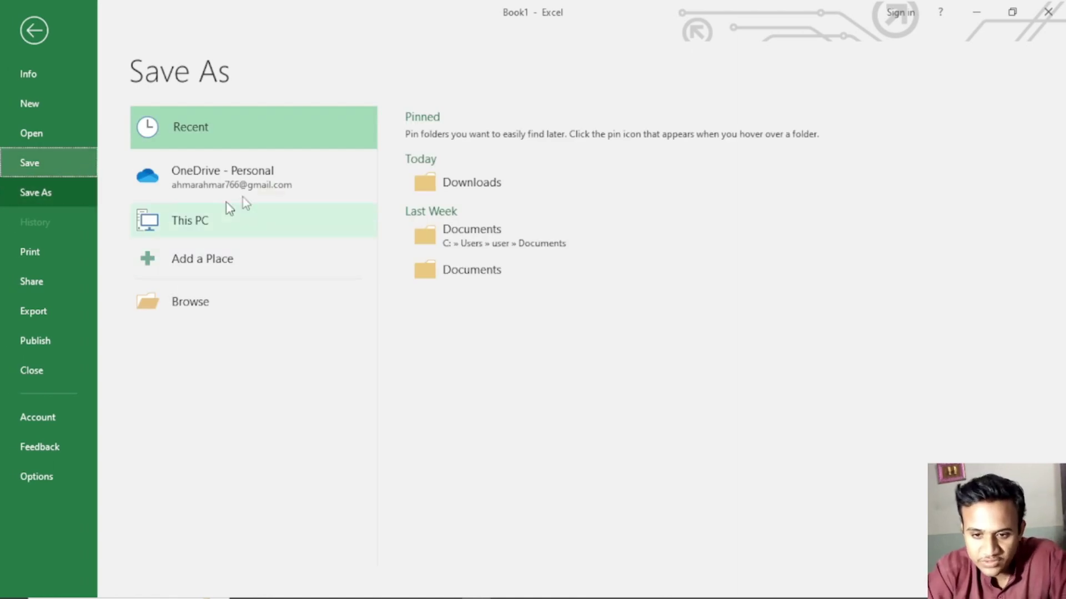
click(234, 313)
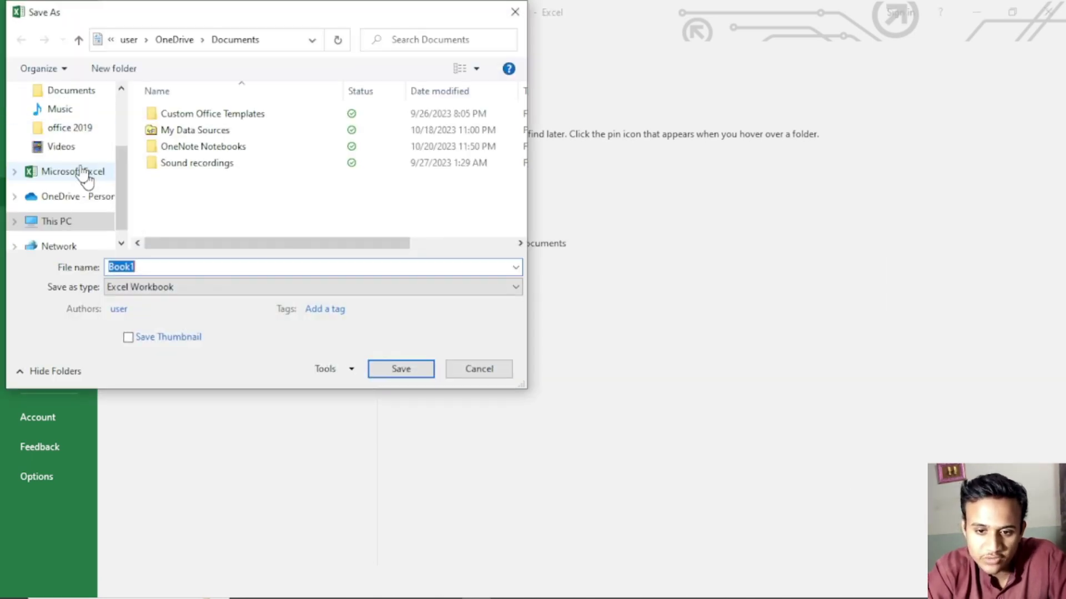
drag(123, 188, 137, 109)
click(72, 123)
double_click(196, 267)
text(excel)
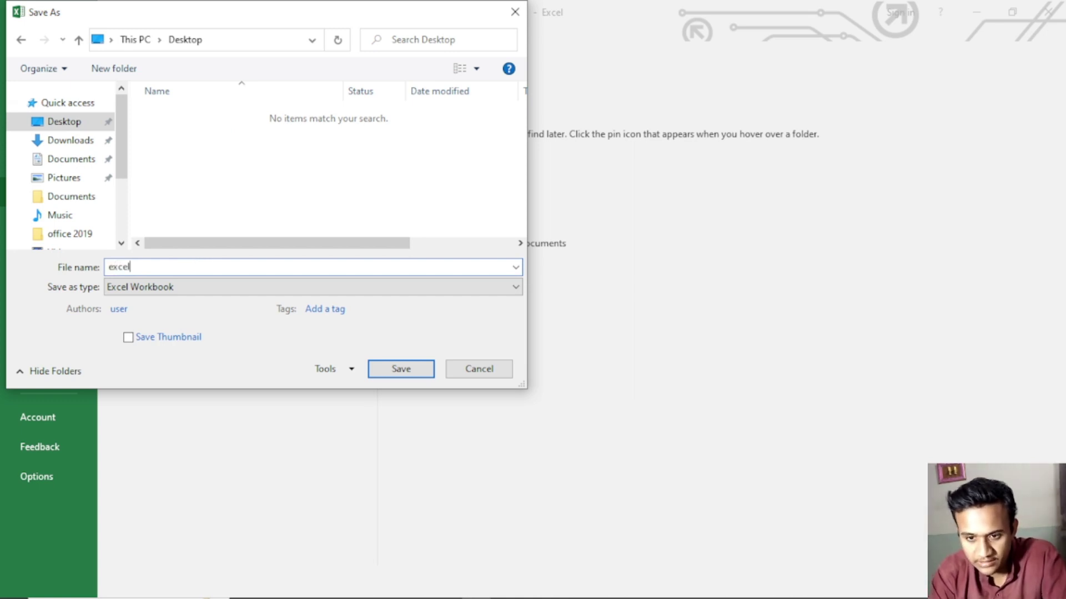
text(1)
click(395, 370)
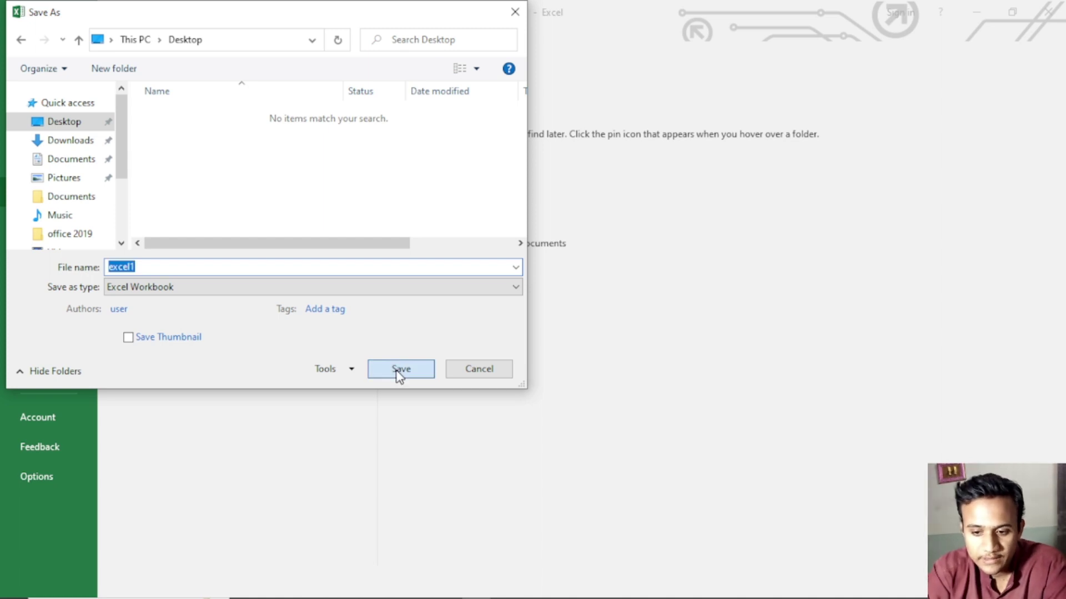
click(398, 372)
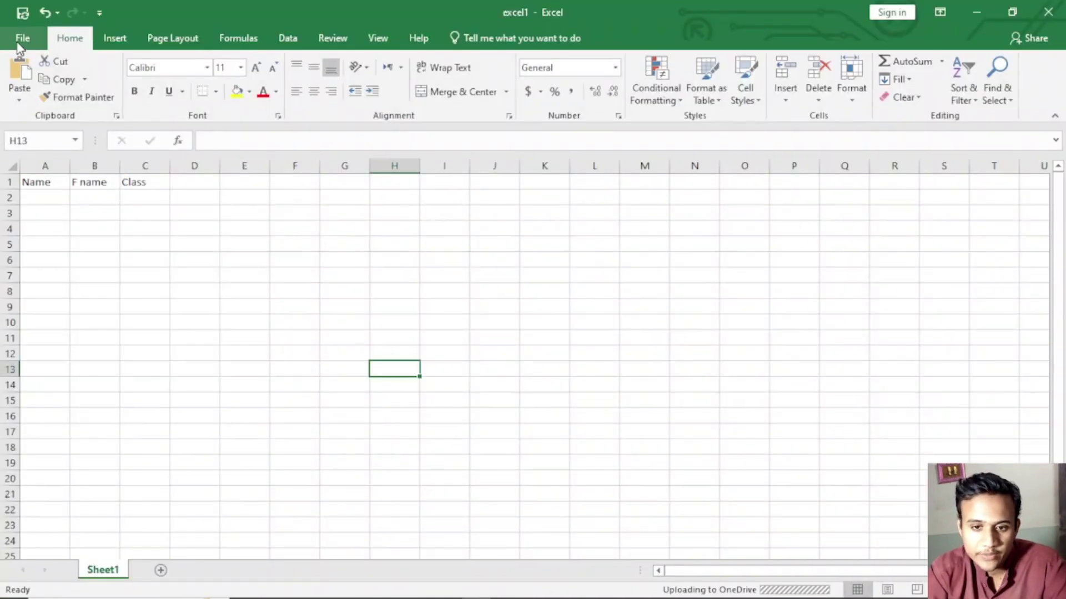
View the recent folders and recent workbooks available for opening
click(21, 39)
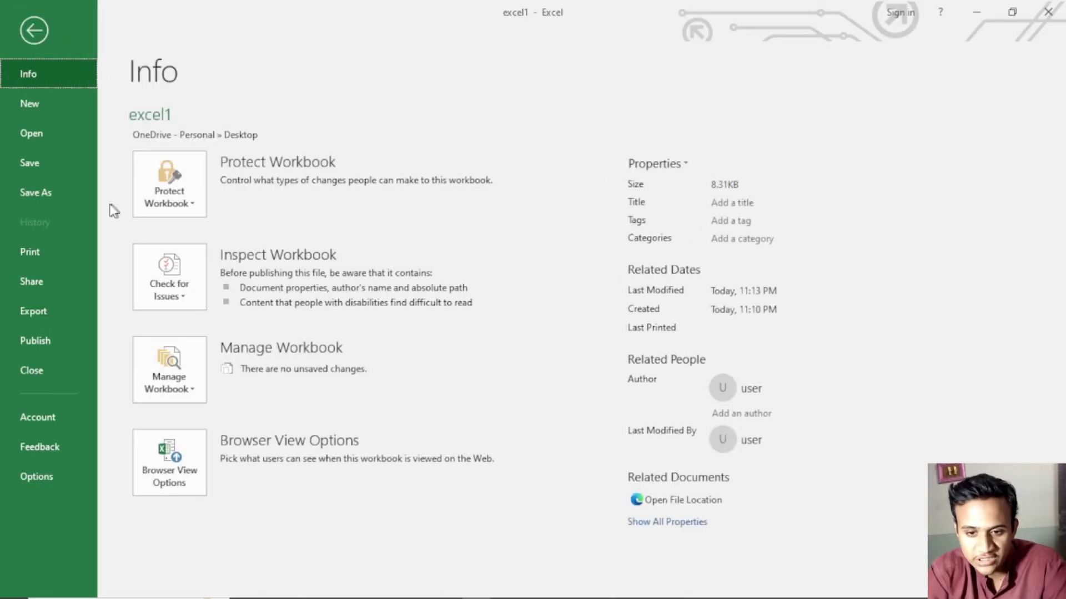
click(41, 138)
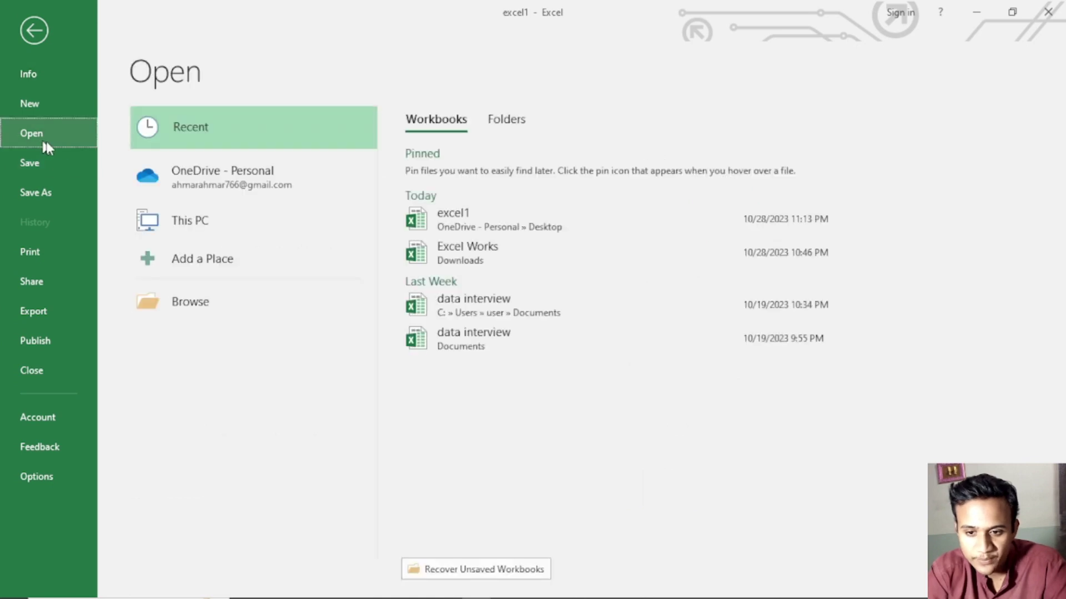
click(493, 123)
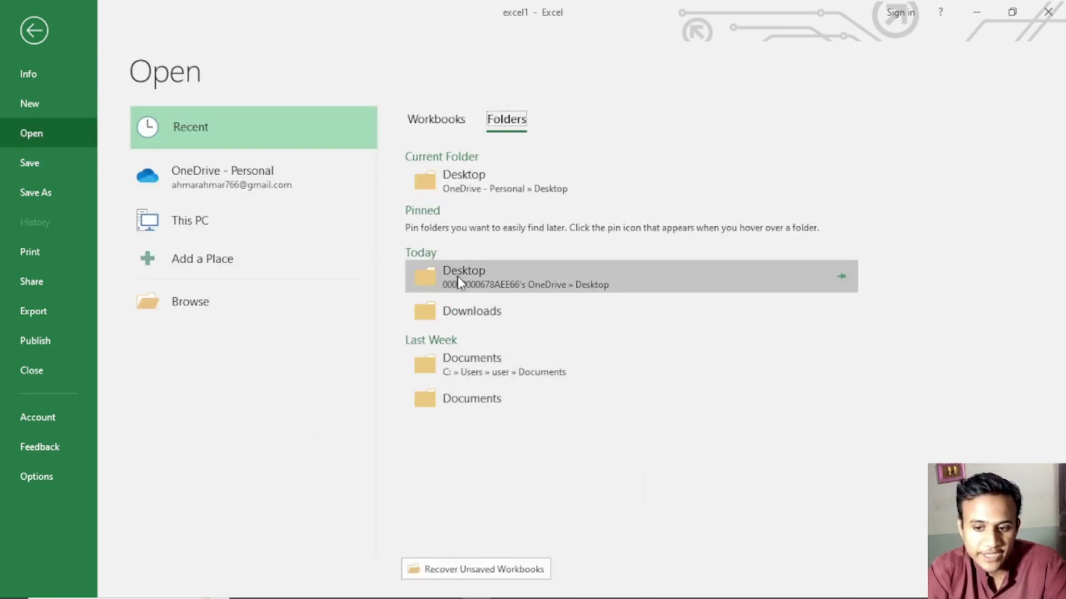
click(444, 122)
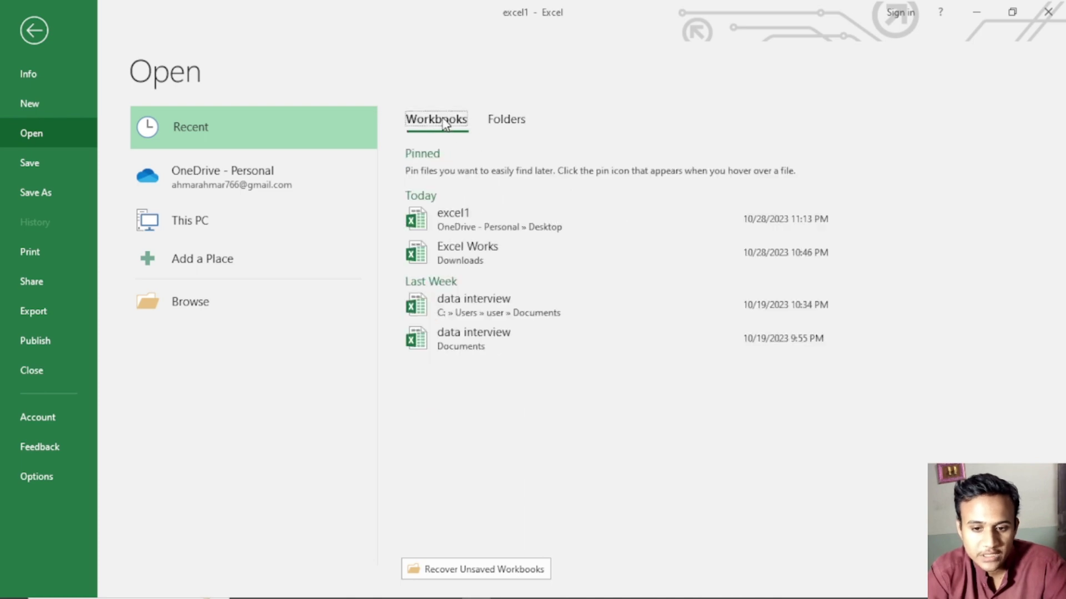
Try to save the workbook again under its existing name
click(52, 162)
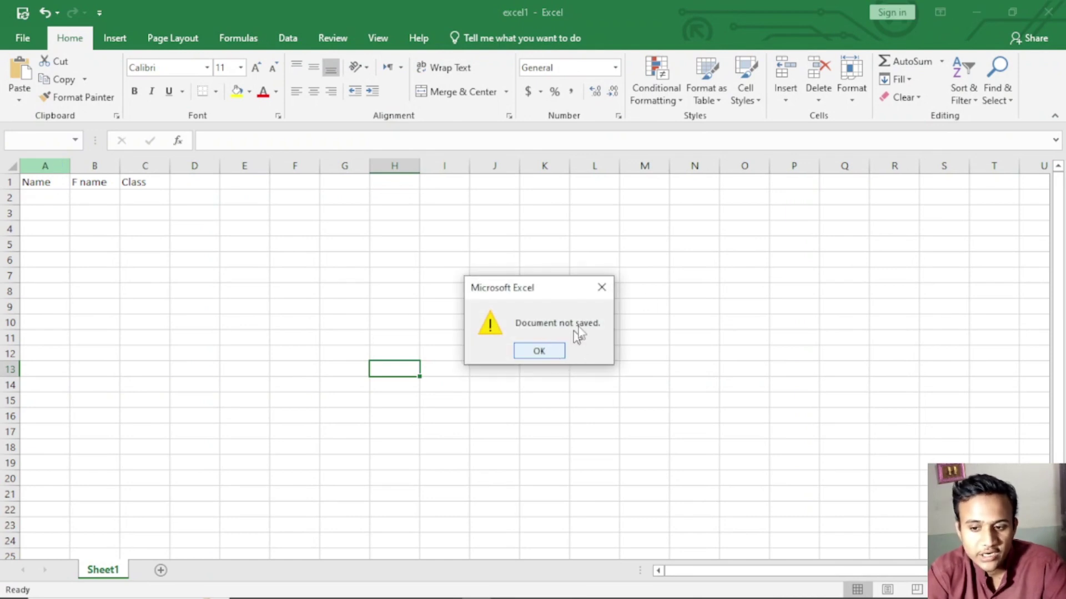
click(601, 287)
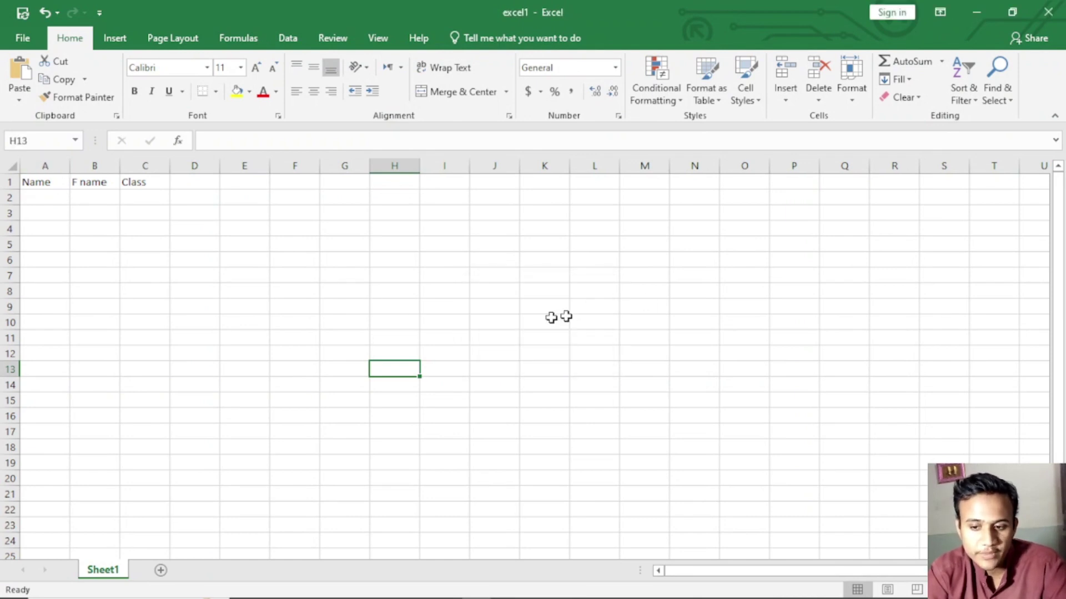
Save a copy of the workbook in the Desktop folder under the file name excel2
click(21, 37)
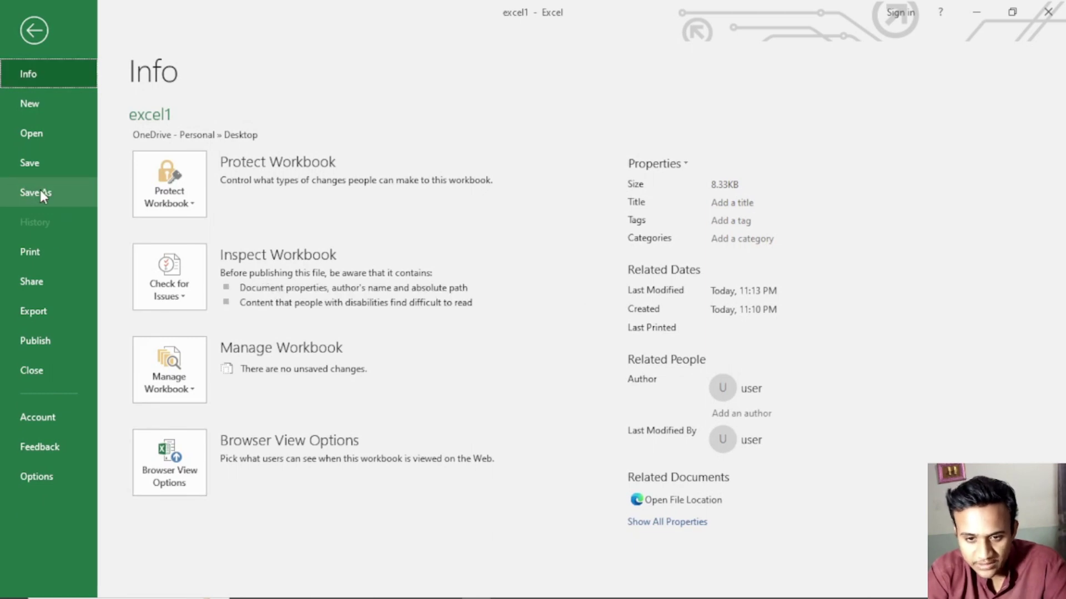
click(40, 191)
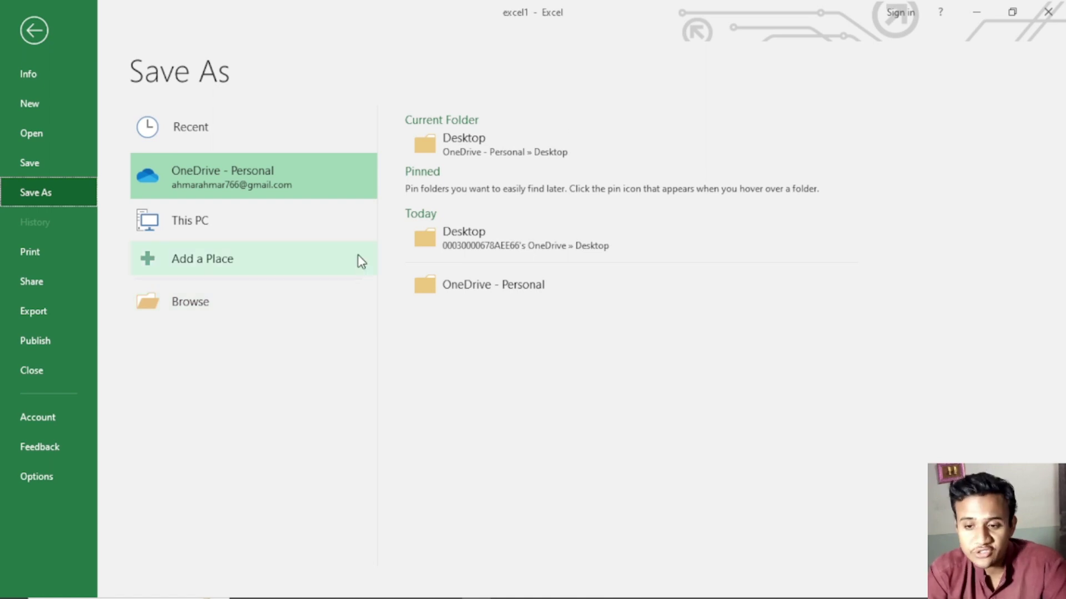
click(227, 301)
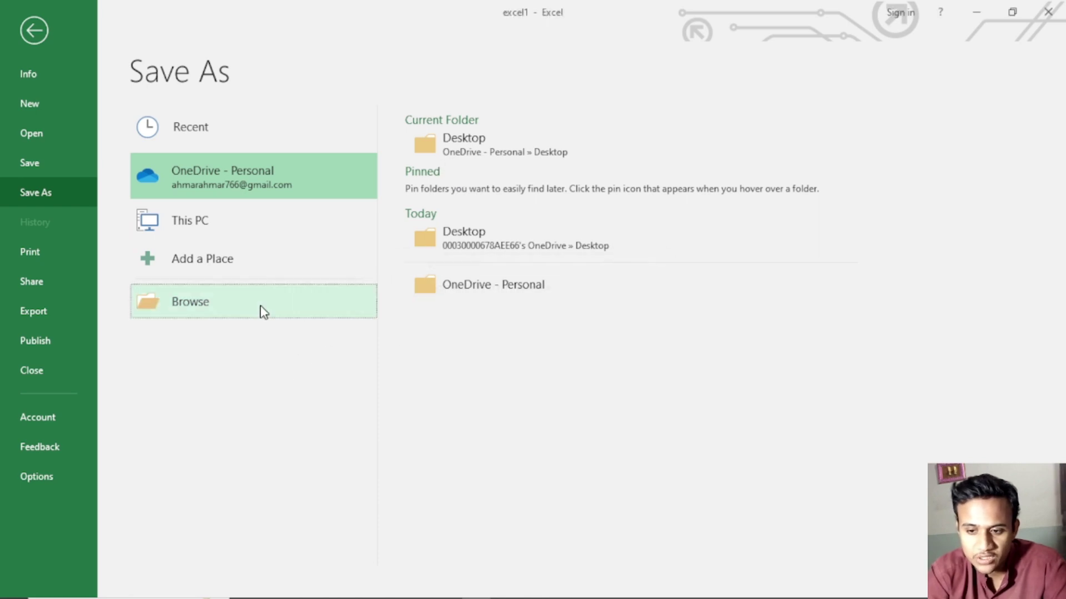
click(485, 161)
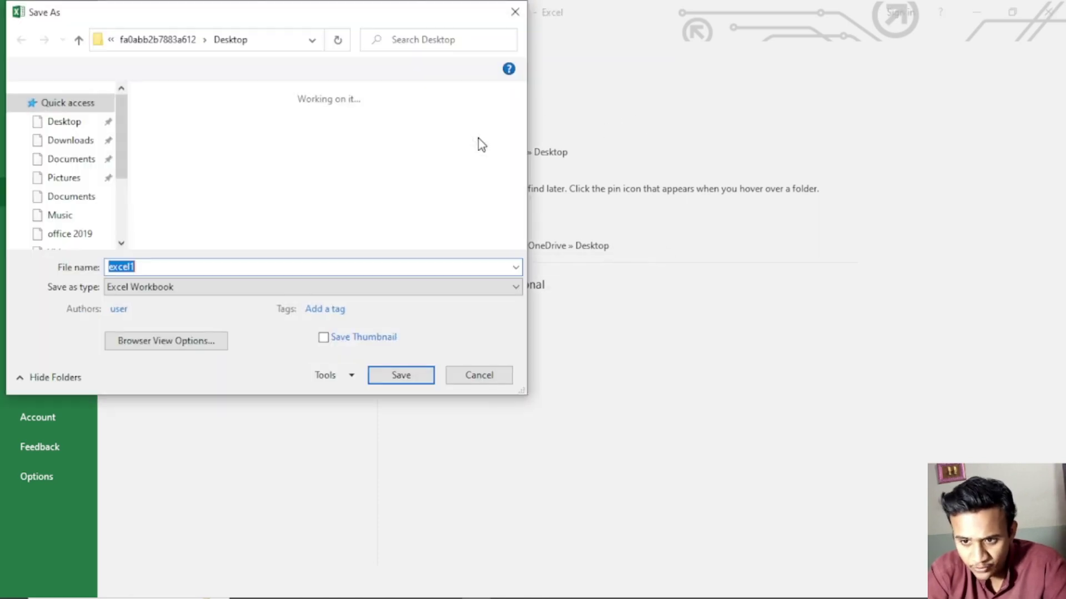
click(195, 264)
text(2)
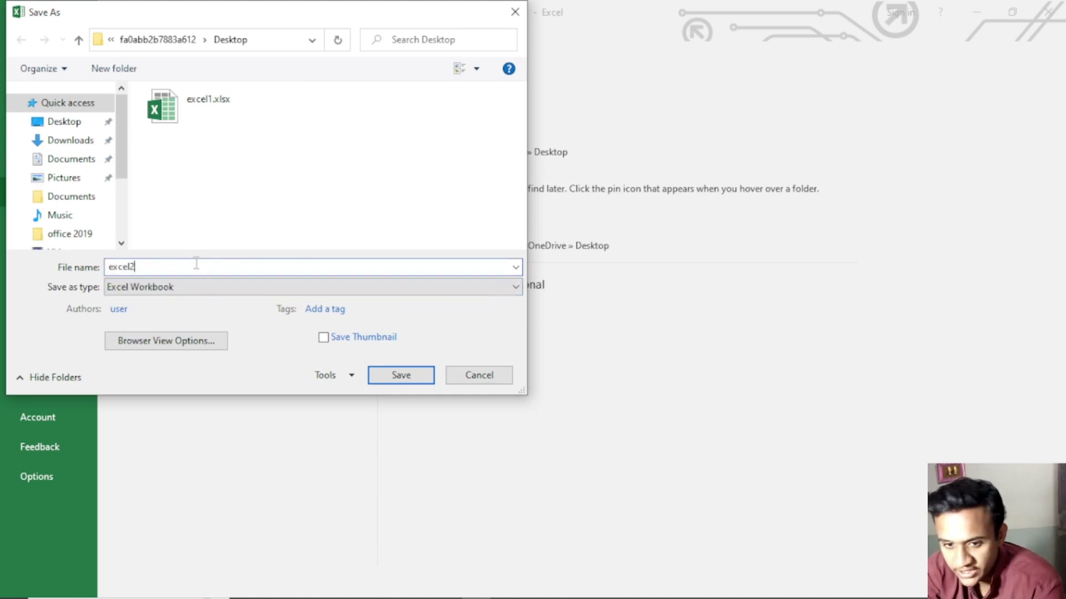
click(397, 375)
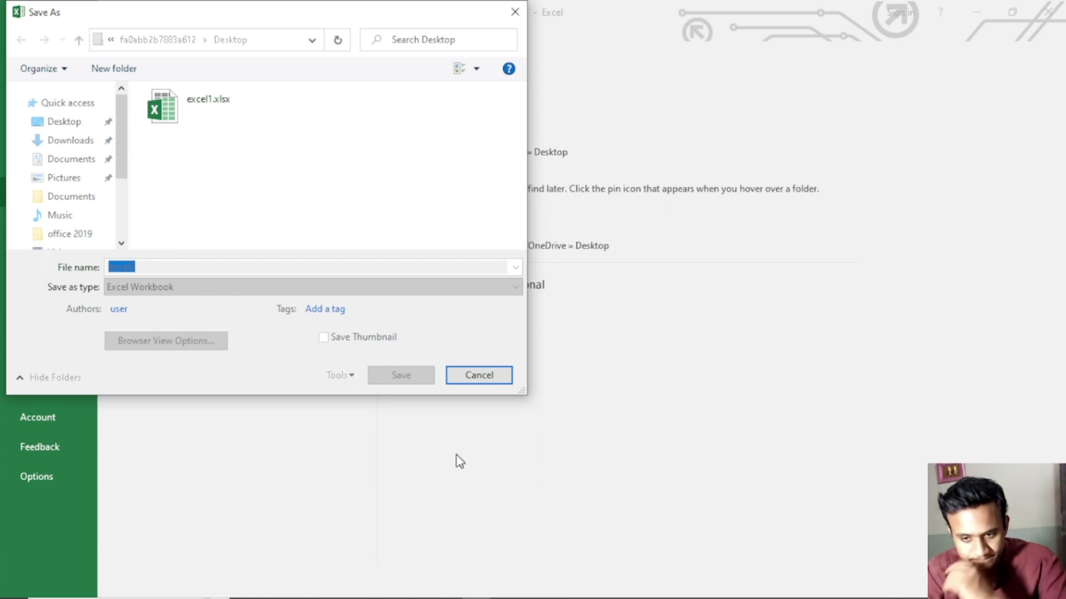
drag(440, 12, 455, 39)
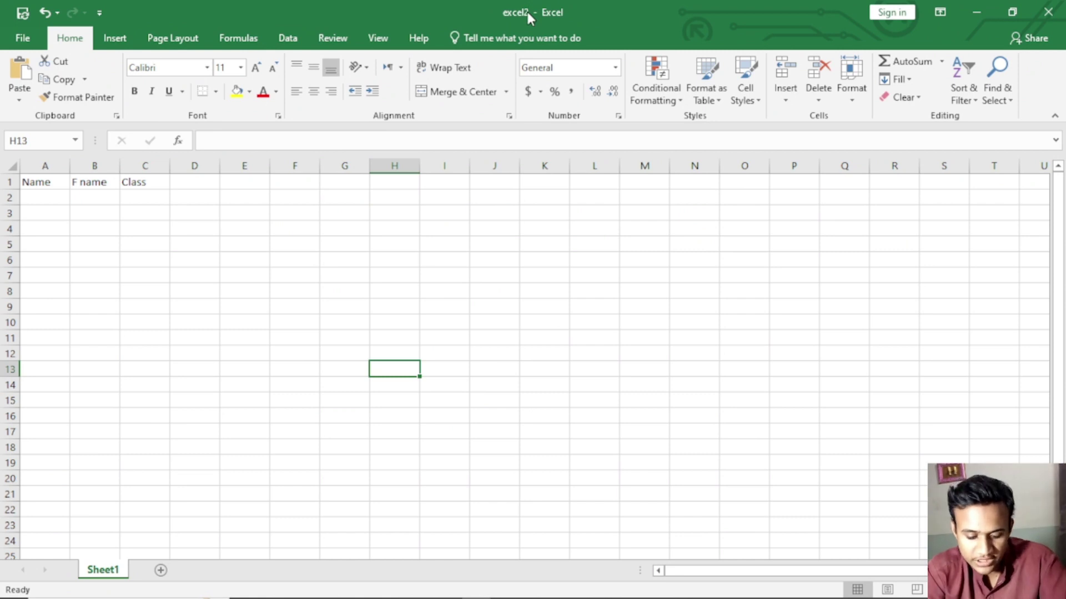
key(alt+Tab)
key(alt+Tab)
key(alt+Tab)
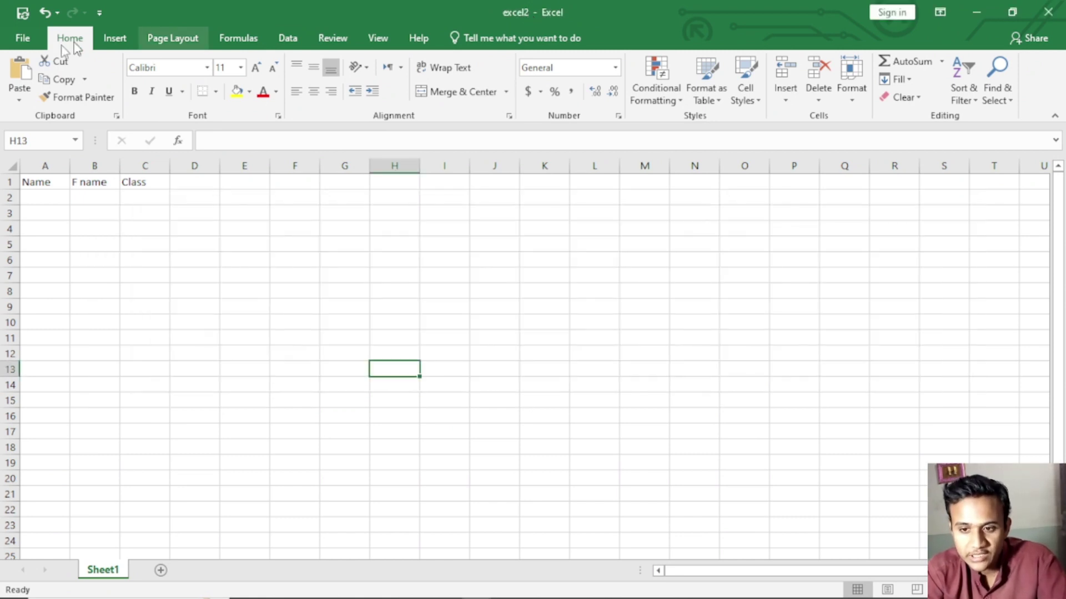
View the list of recent workbooks and the print preview with its settings, and return to the worksheet
click(23, 44)
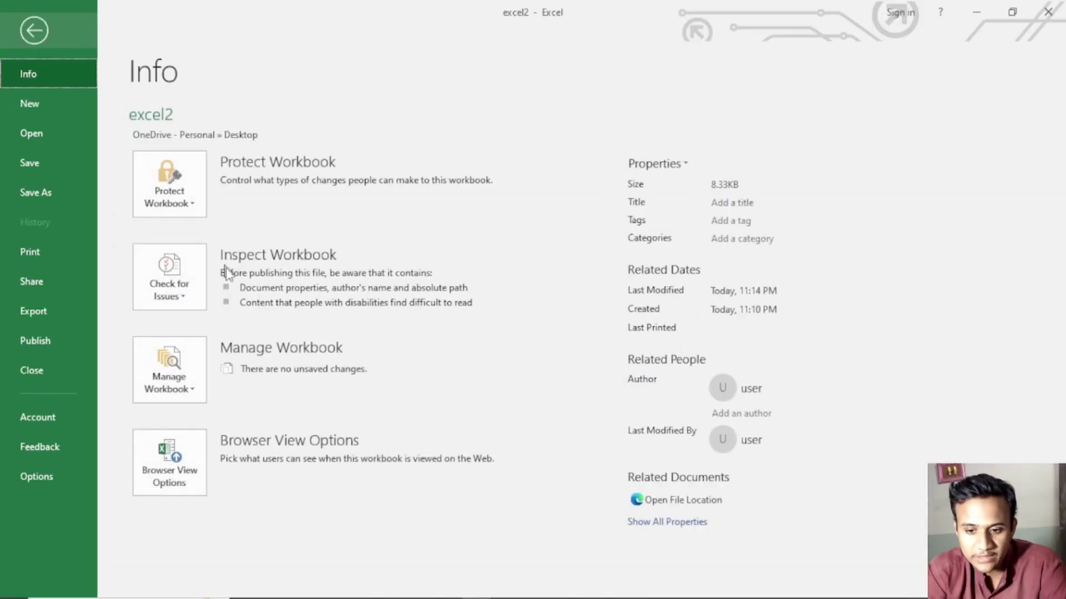
click(33, 132)
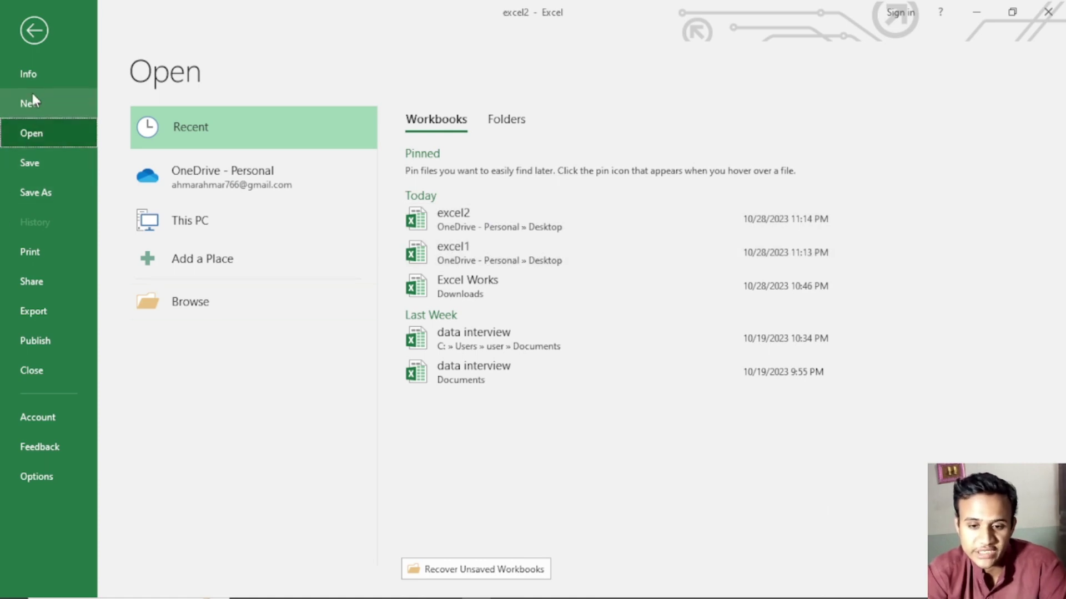
click(42, 251)
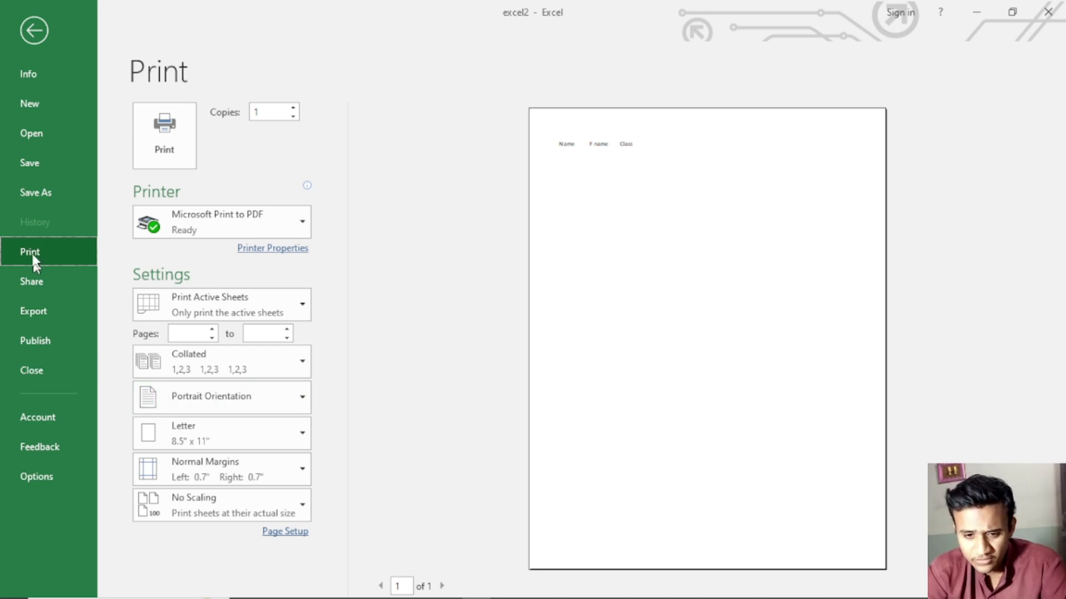
key(Escape)
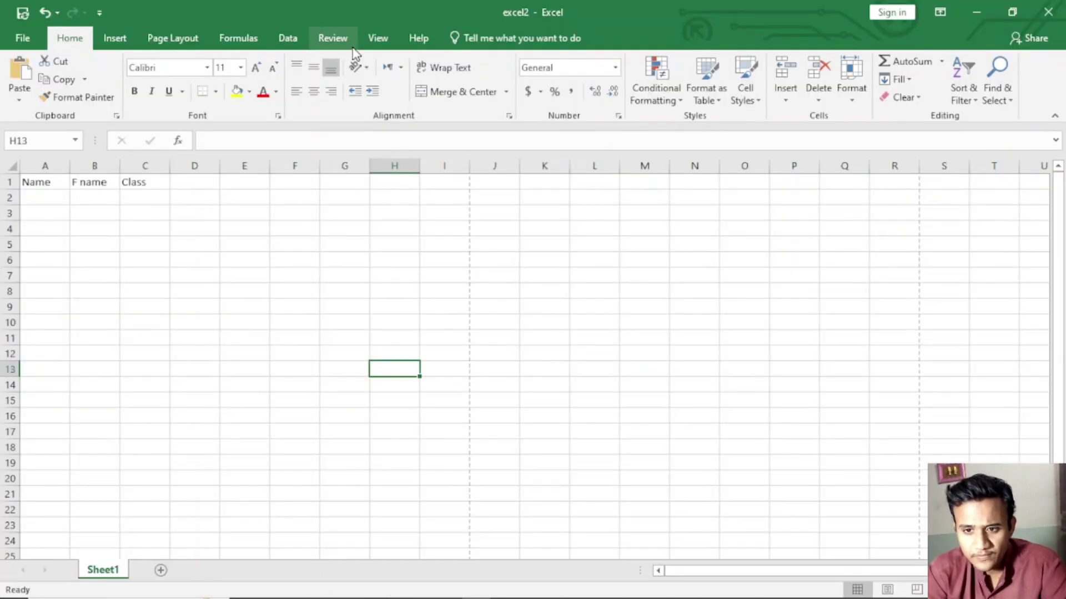
View the Portrait and Landscape page orientation choices and check the sheet's print preview again
click(247, 40)
click(165, 41)
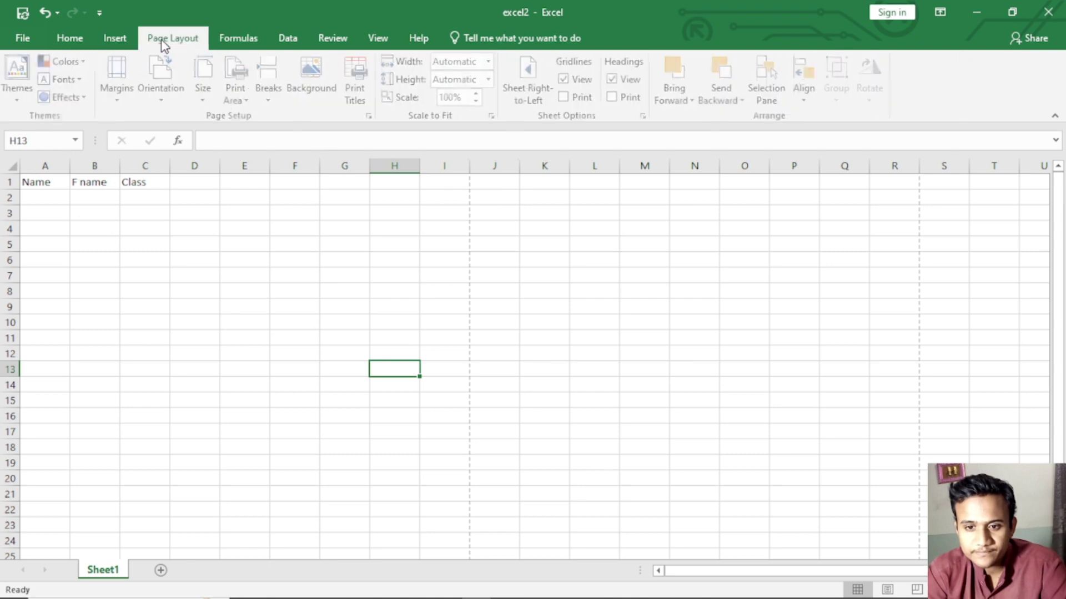
click(163, 101)
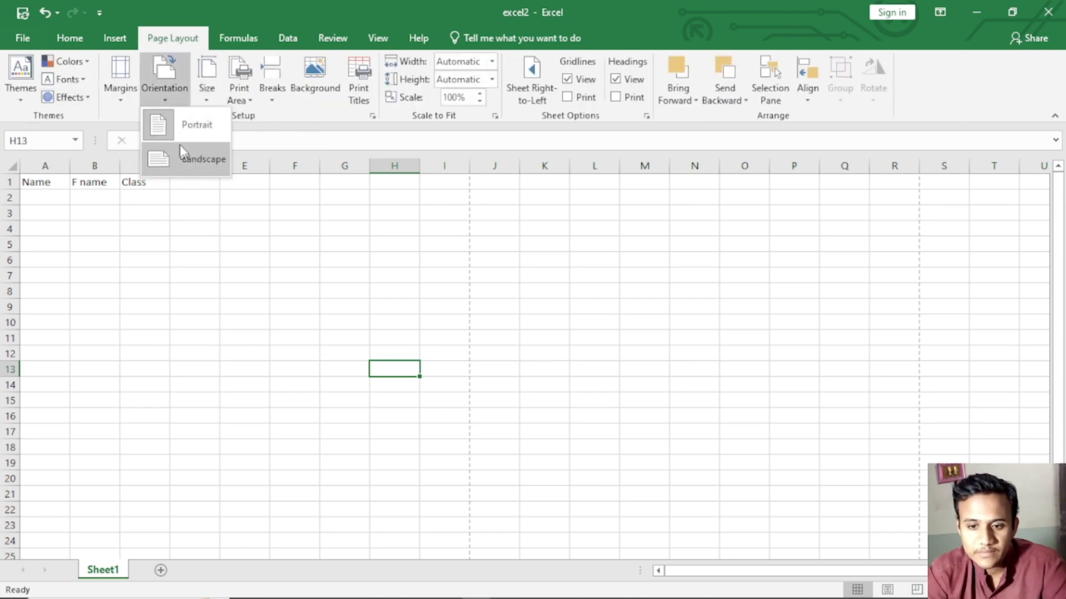
click(17, 38)
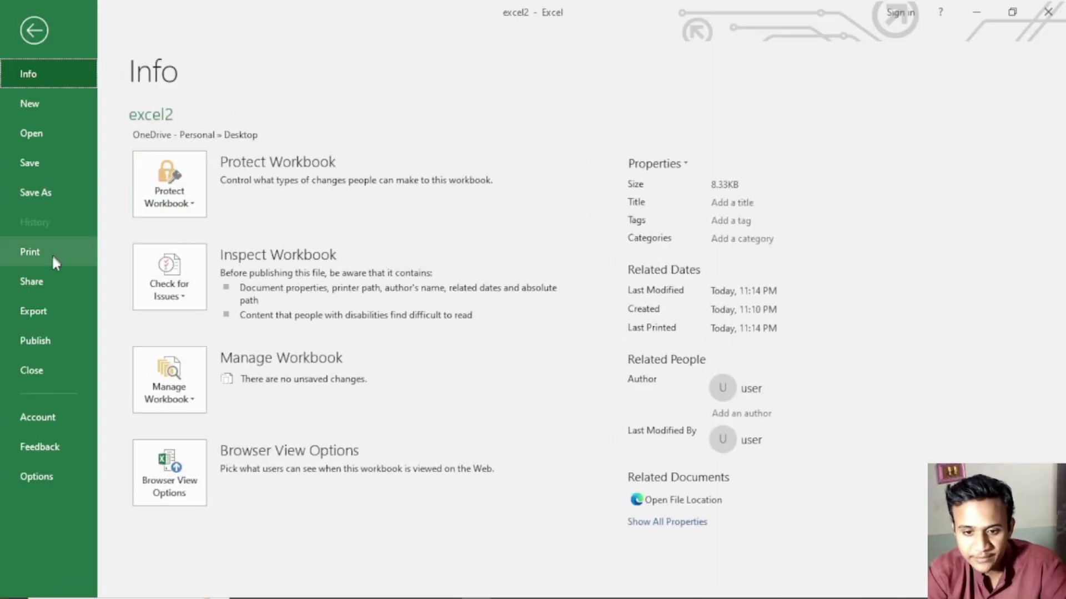
click(54, 253)
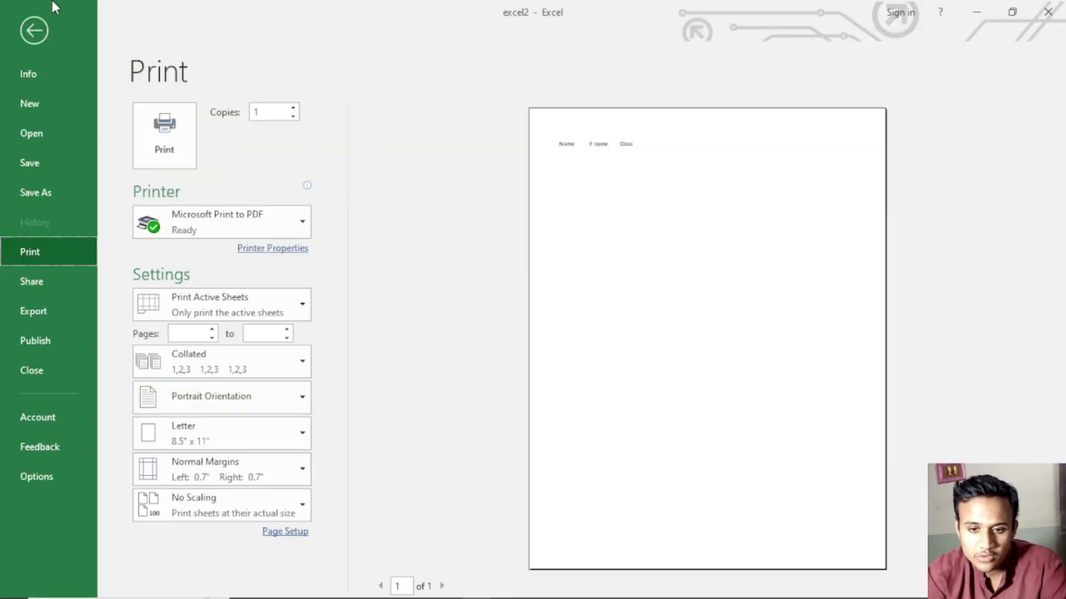
click(36, 31)
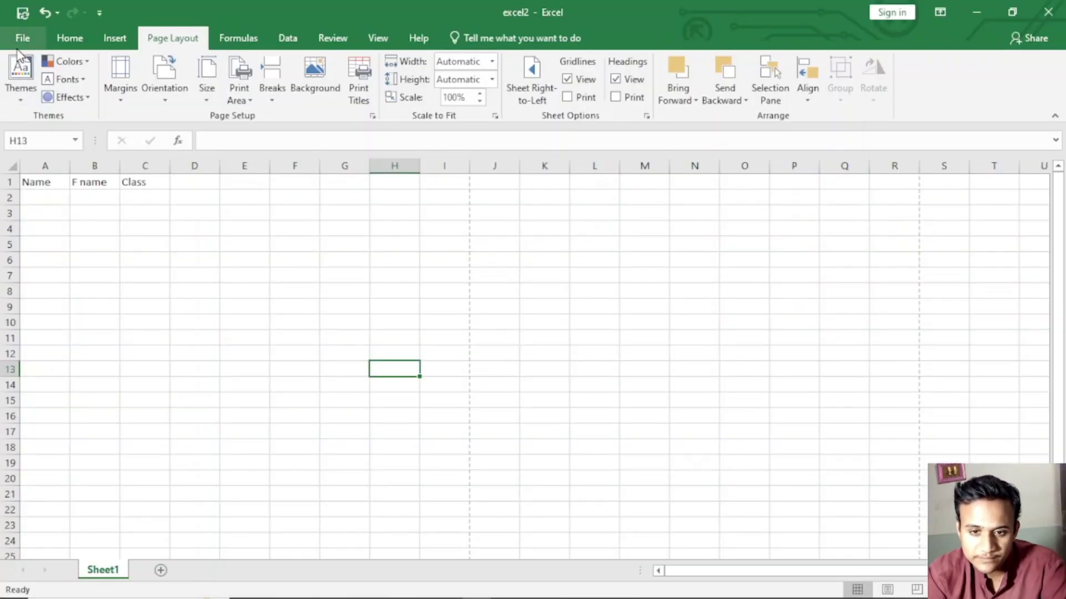
Display the sharing options for the excel2 workbook
click(22, 39)
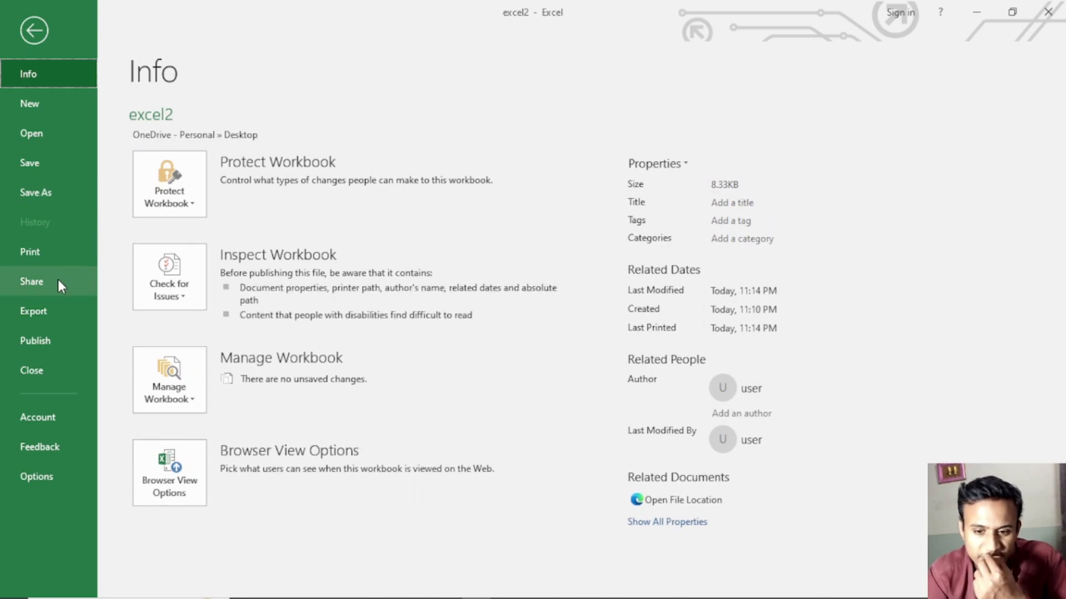
click(57, 278)
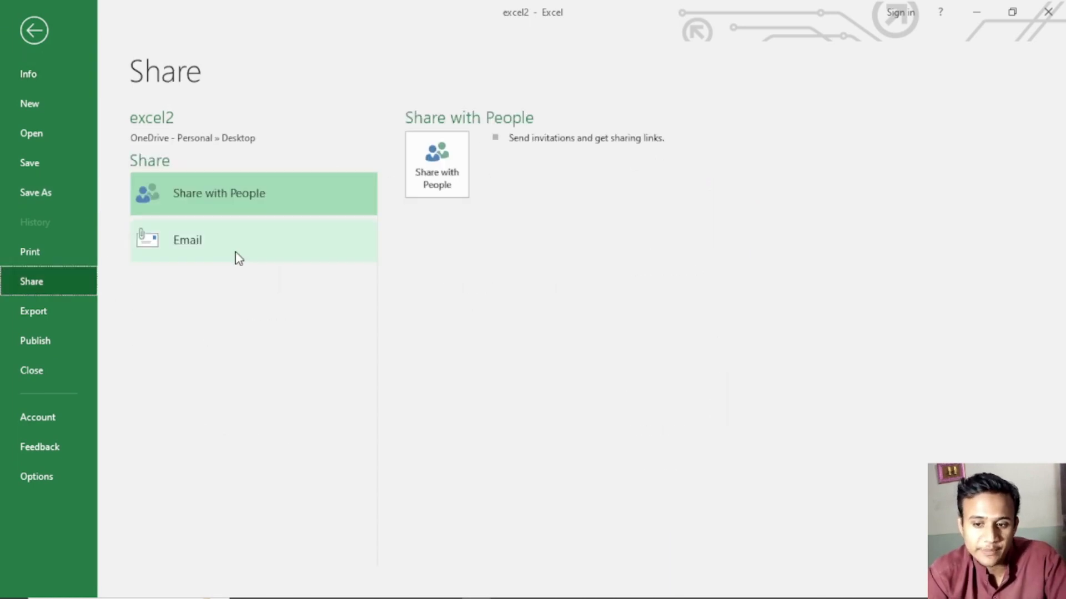
View the Export, Publish, Account and Feedback pages and the Excel Options, and close the options without changing anything
click(45, 309)
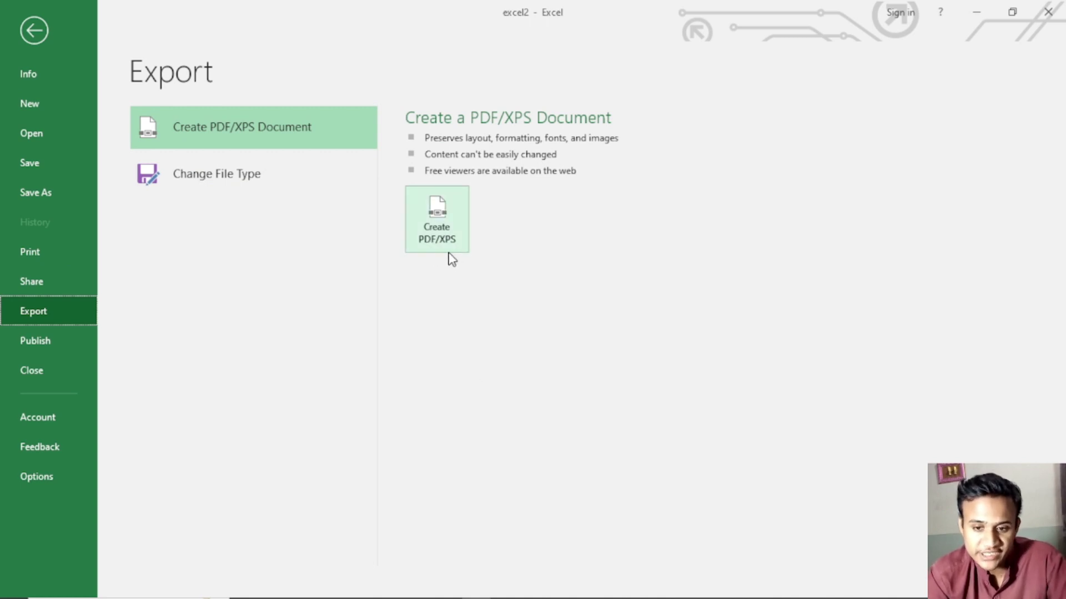
click(69, 346)
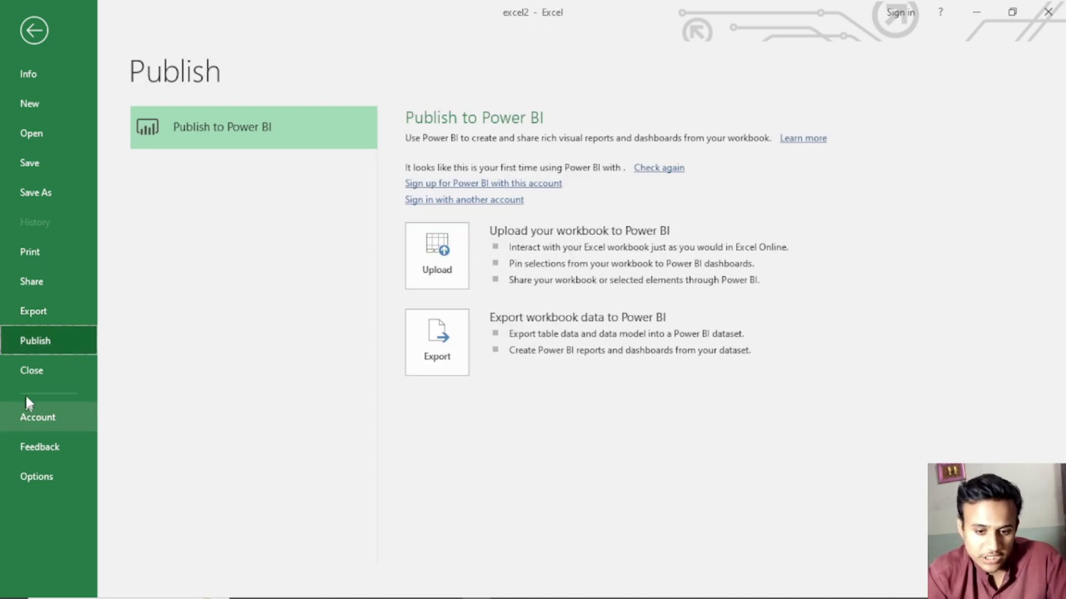
click(49, 419)
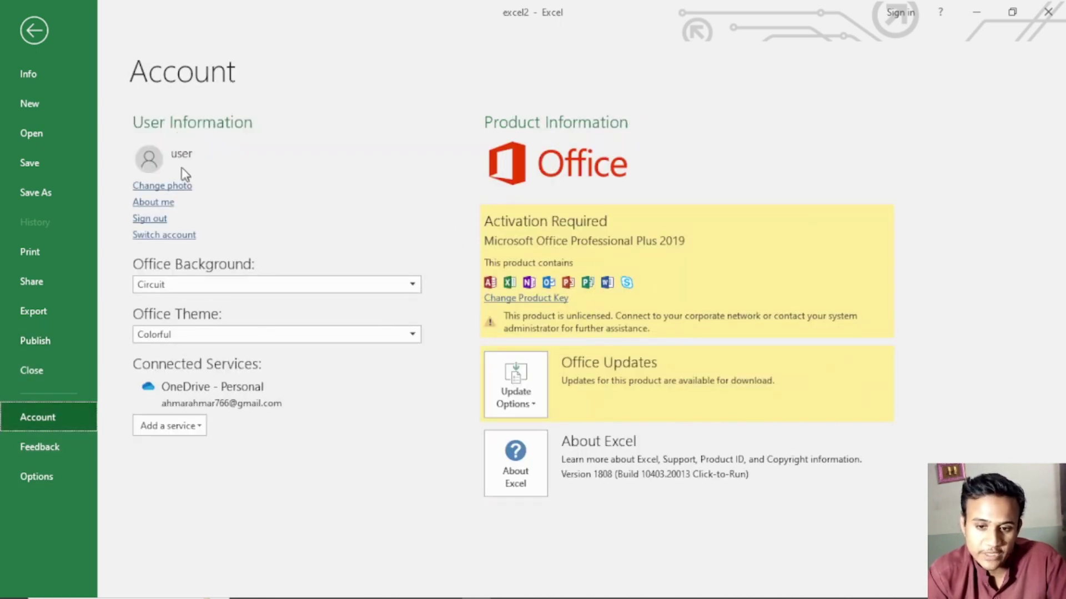
click(59, 439)
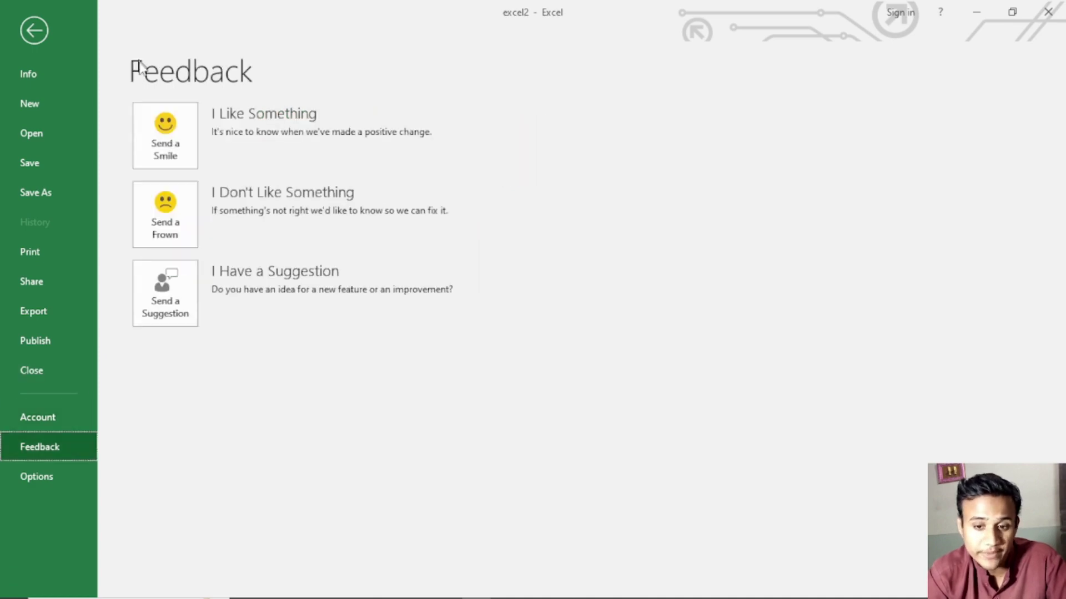
click(54, 481)
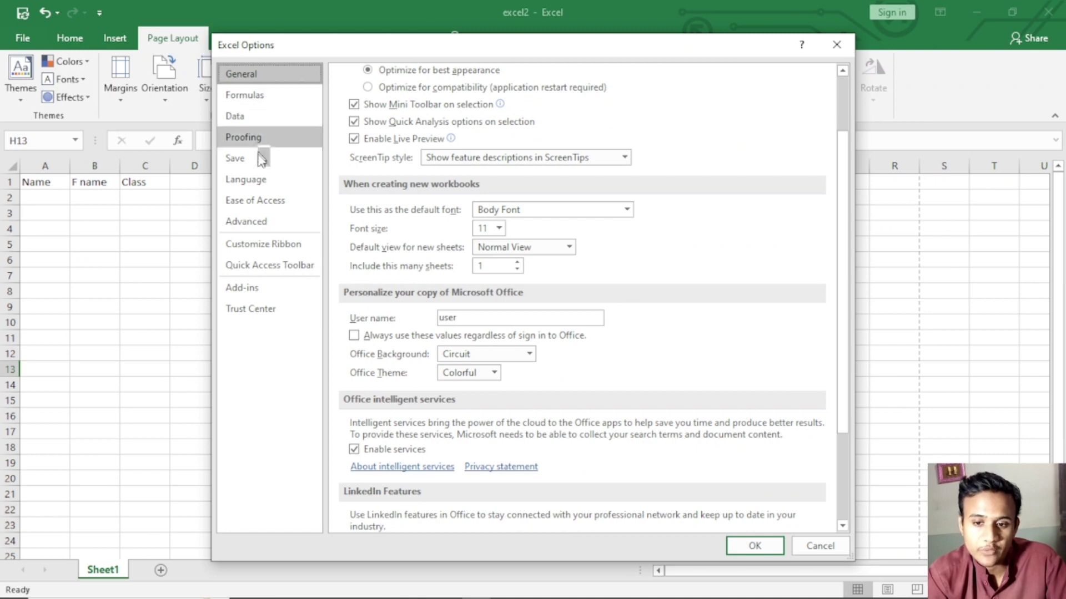
click(822, 546)
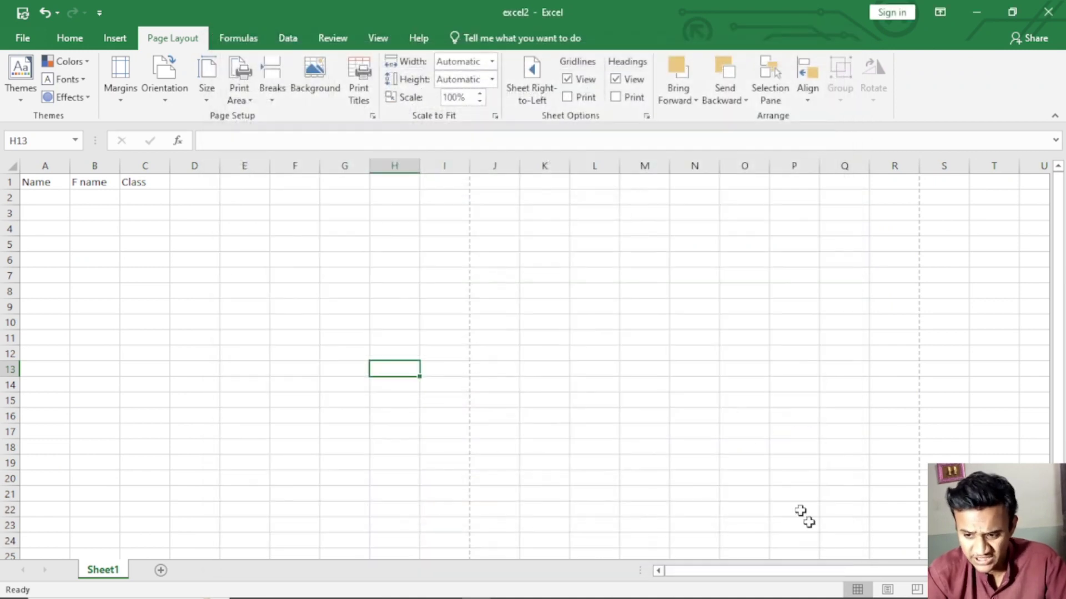
click(22, 38)
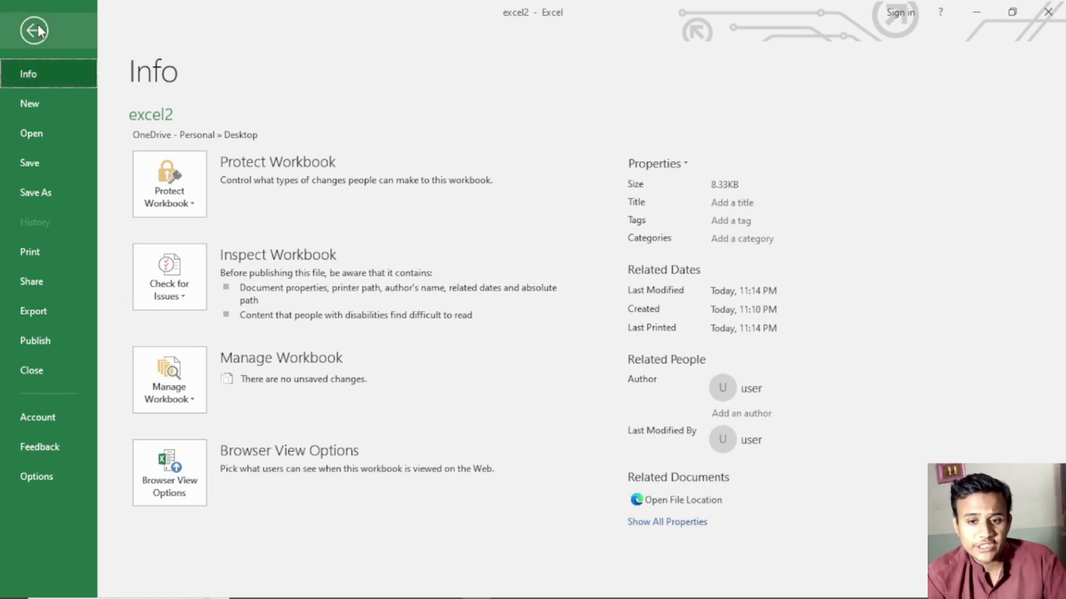
key(Escape)
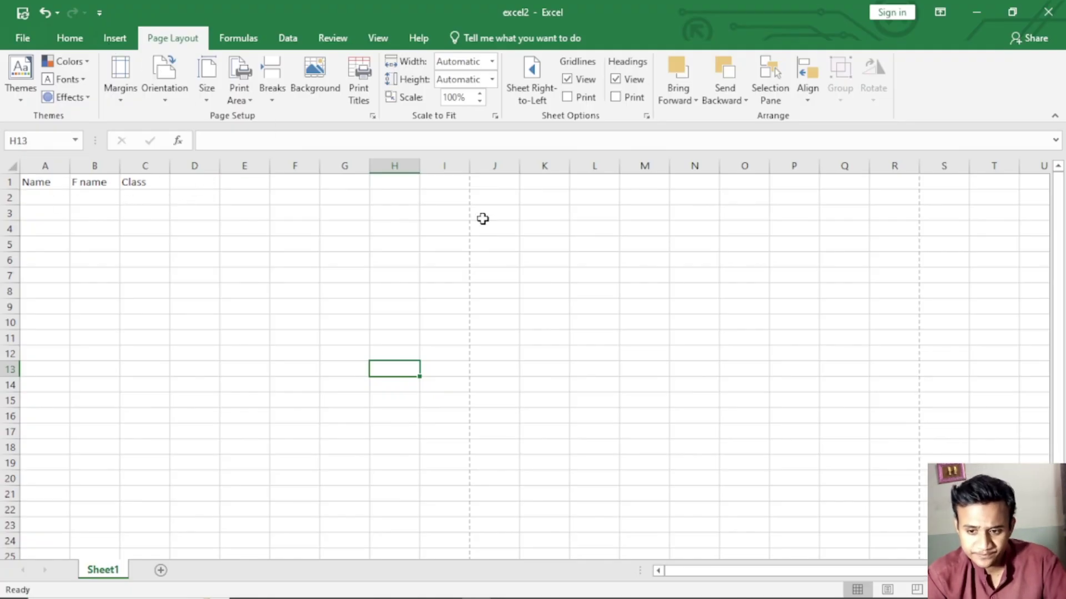
click(61, 38)
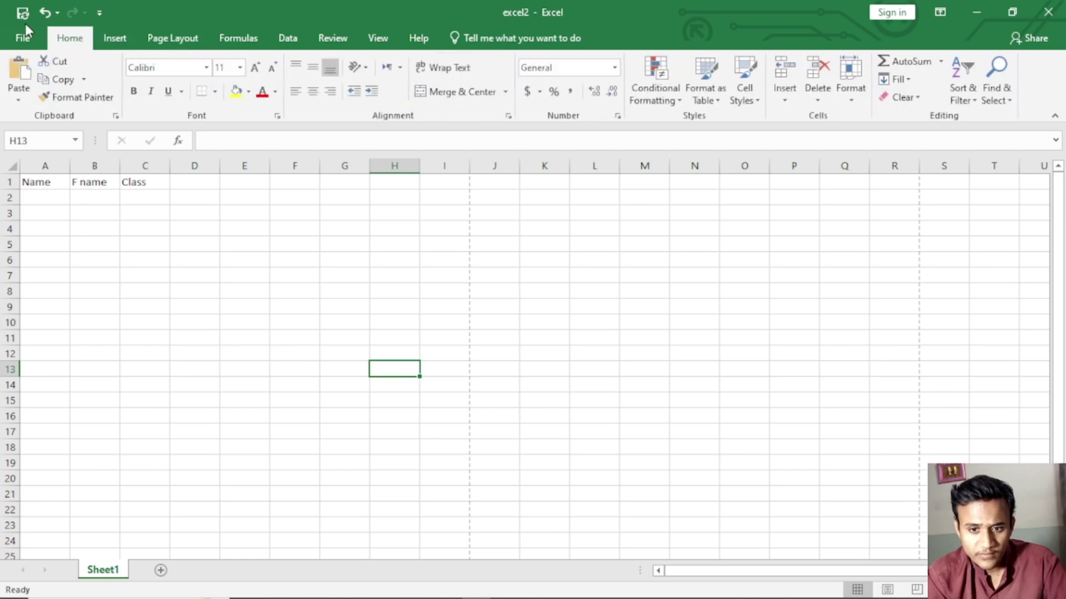
View the Protect Workbook choices for the file and the sheet commands available for Sheet1
click(21, 37)
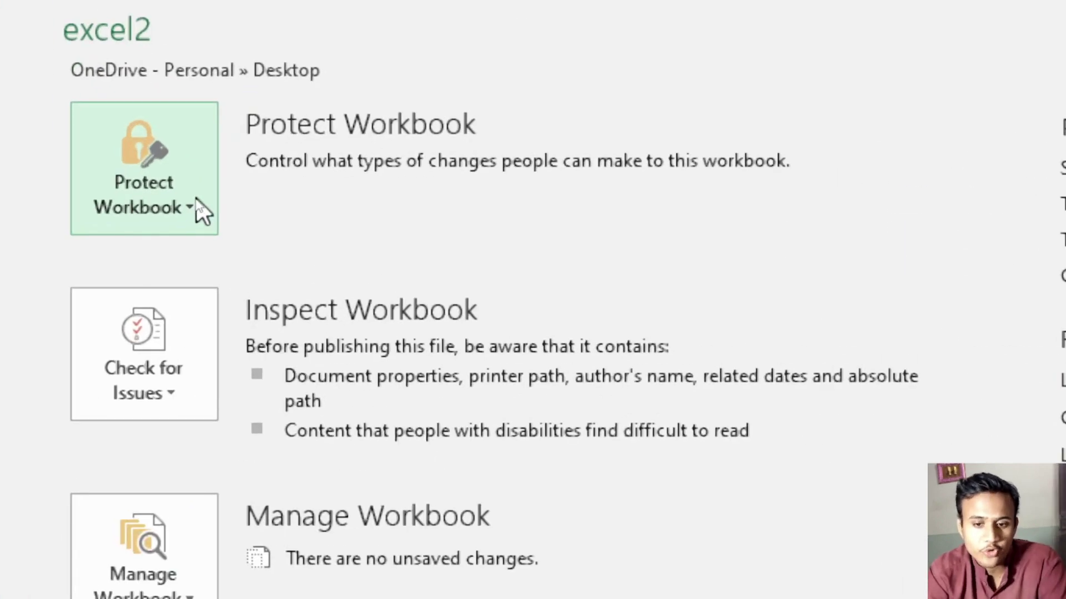
click(200, 209)
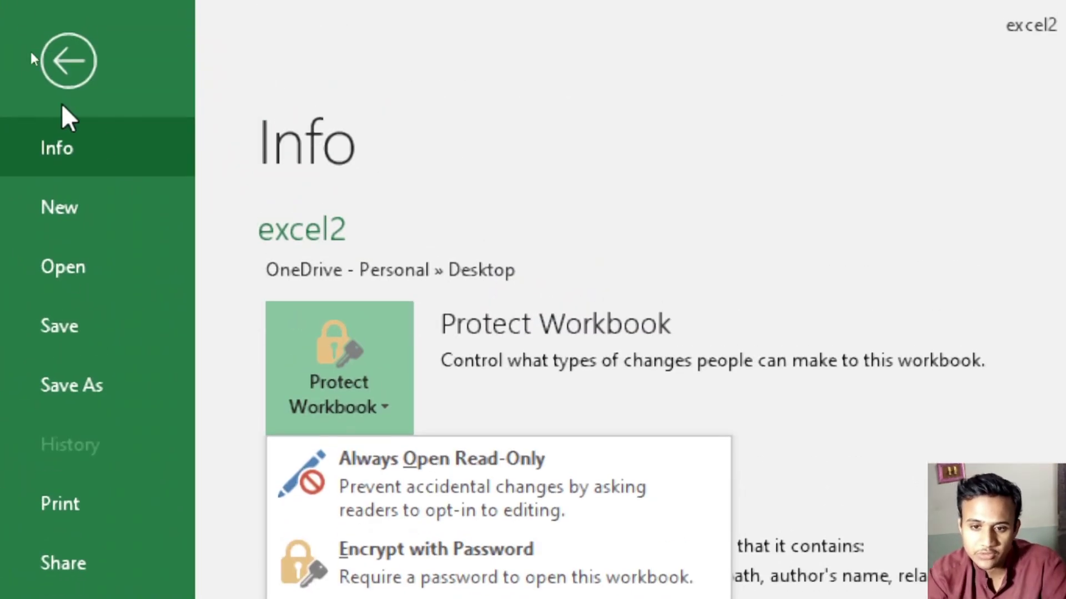
click(78, 65)
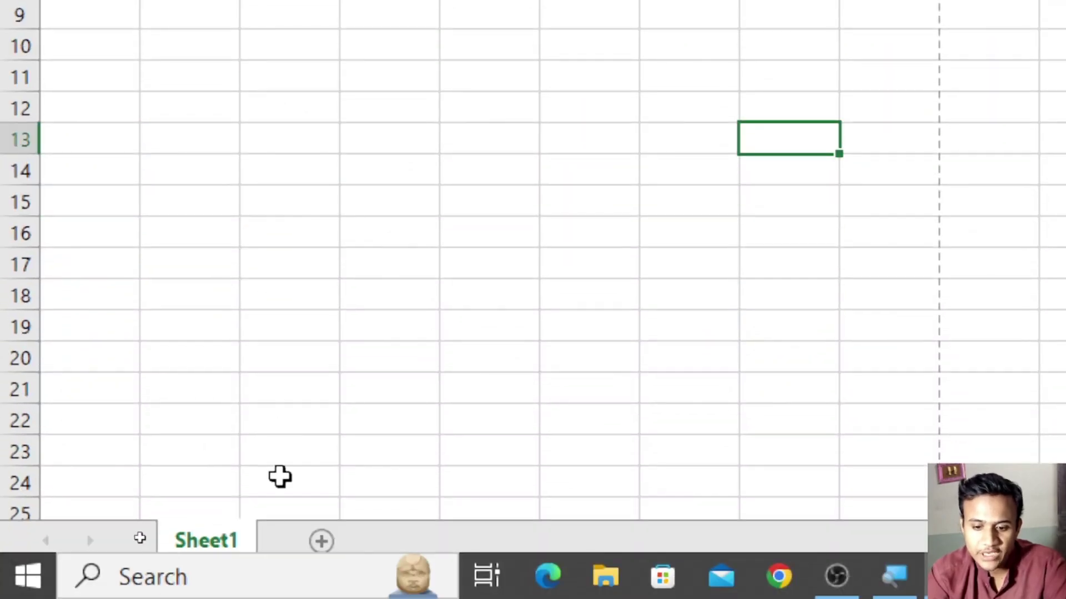
right_click(199, 545)
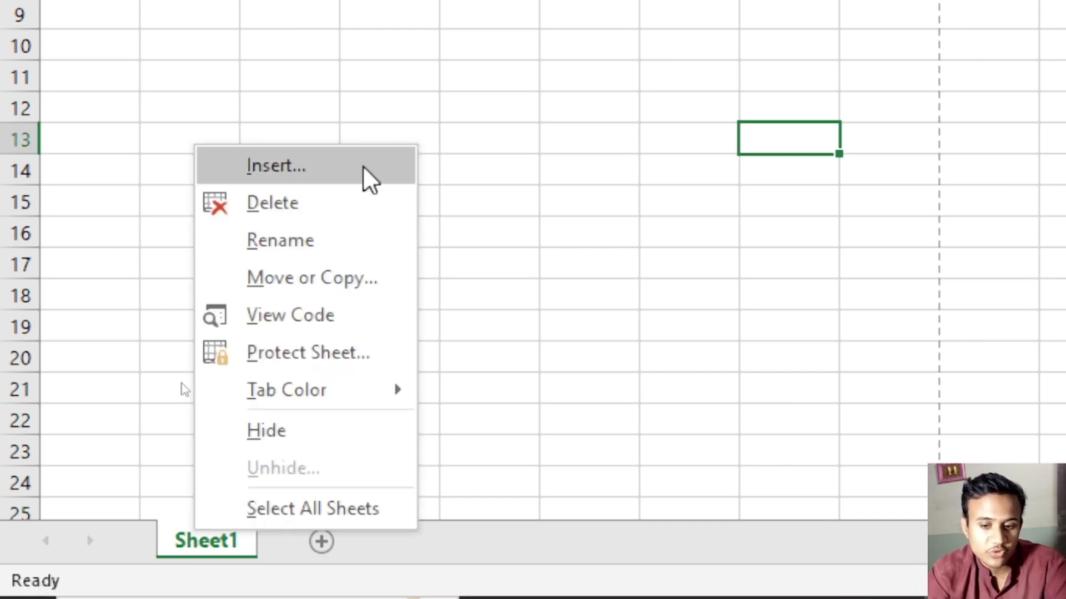
click(480, 42)
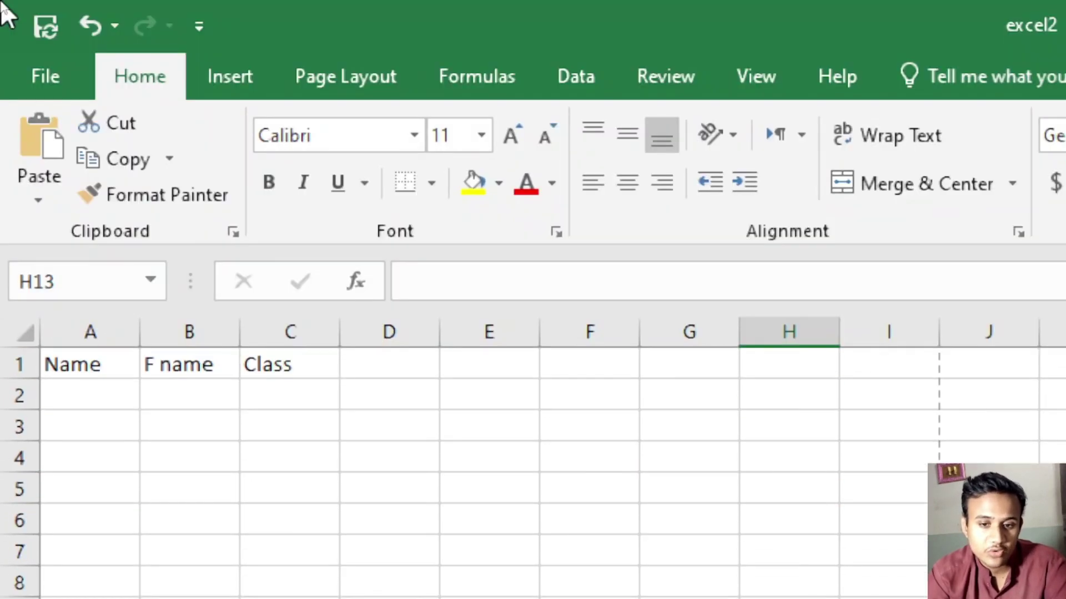
Review the Protect Workbook choices and view the Mark as Final confirmation, dismissing it without applying
click(46, 76)
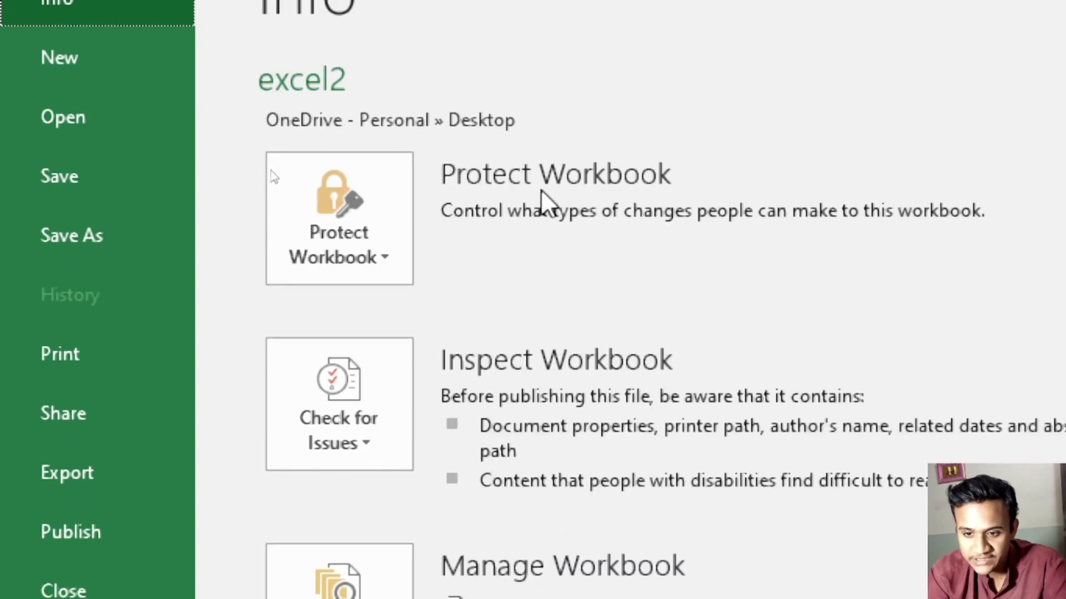
click(392, 256)
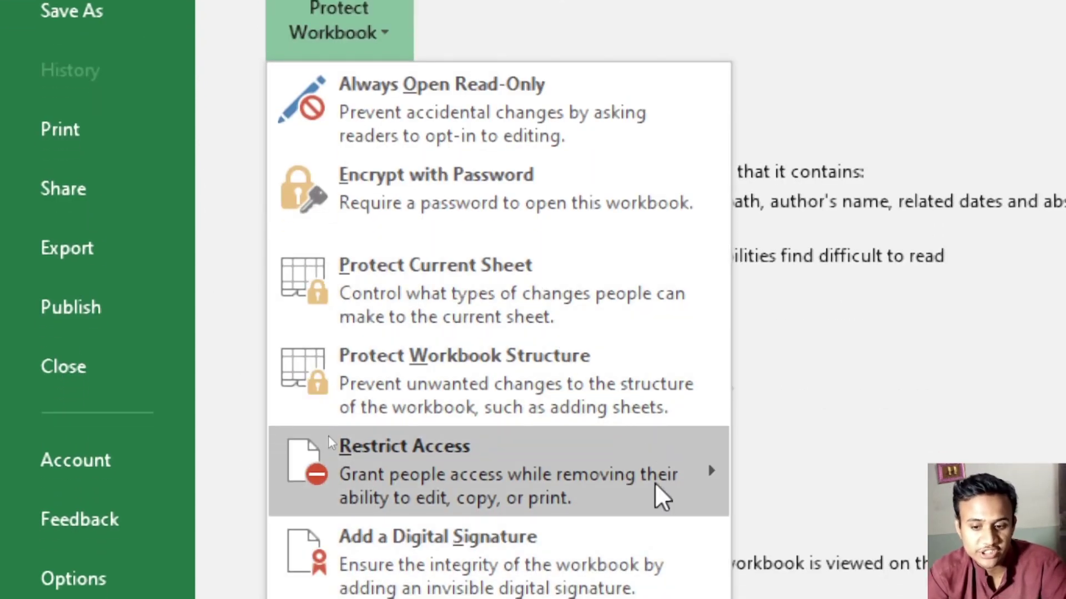
mouse_move(623, 470)
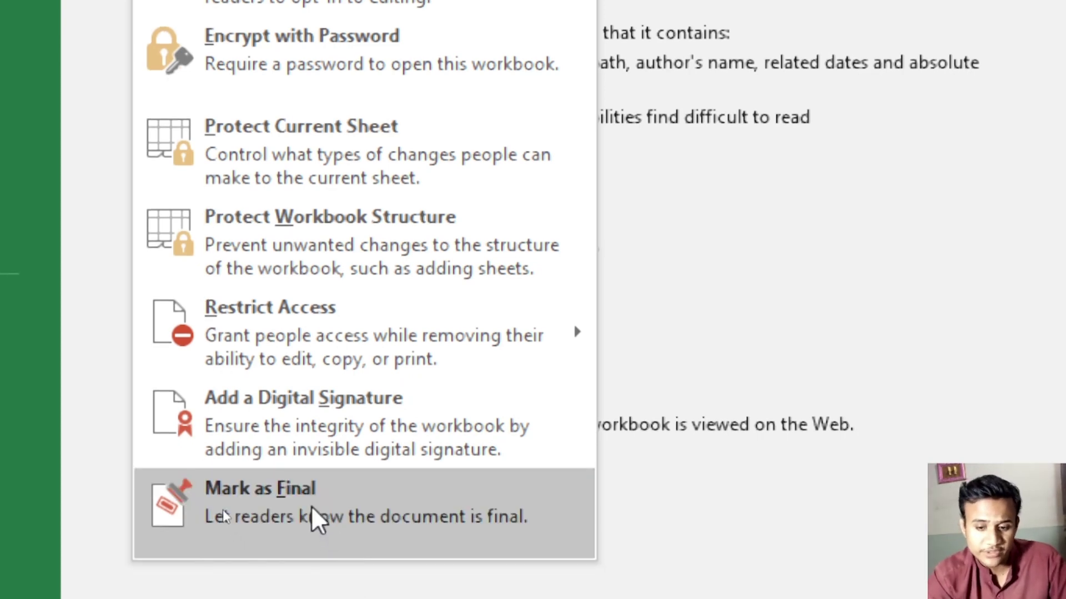
click(312, 510)
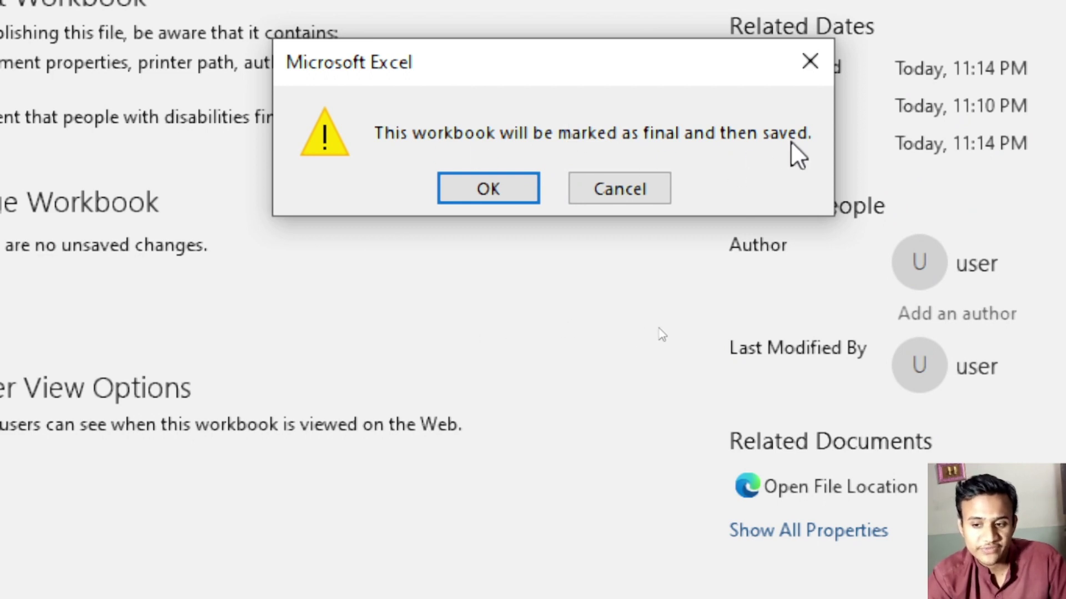
click(623, 186)
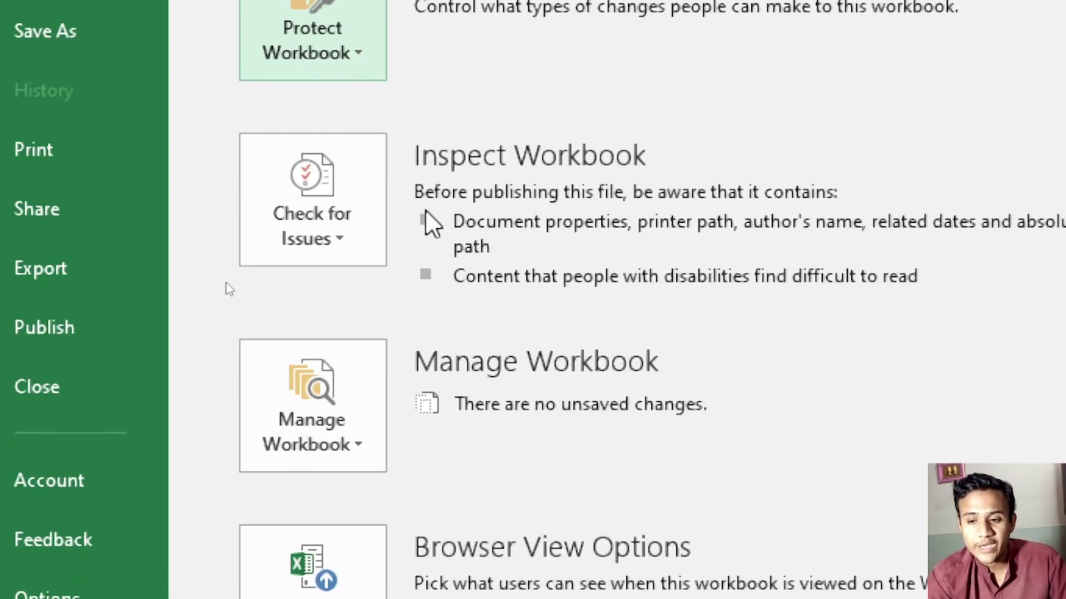
Save the workbook and inspect it for hidden properties and personal information with the Document Inspector, keeping all content types selected
click(352, 236)
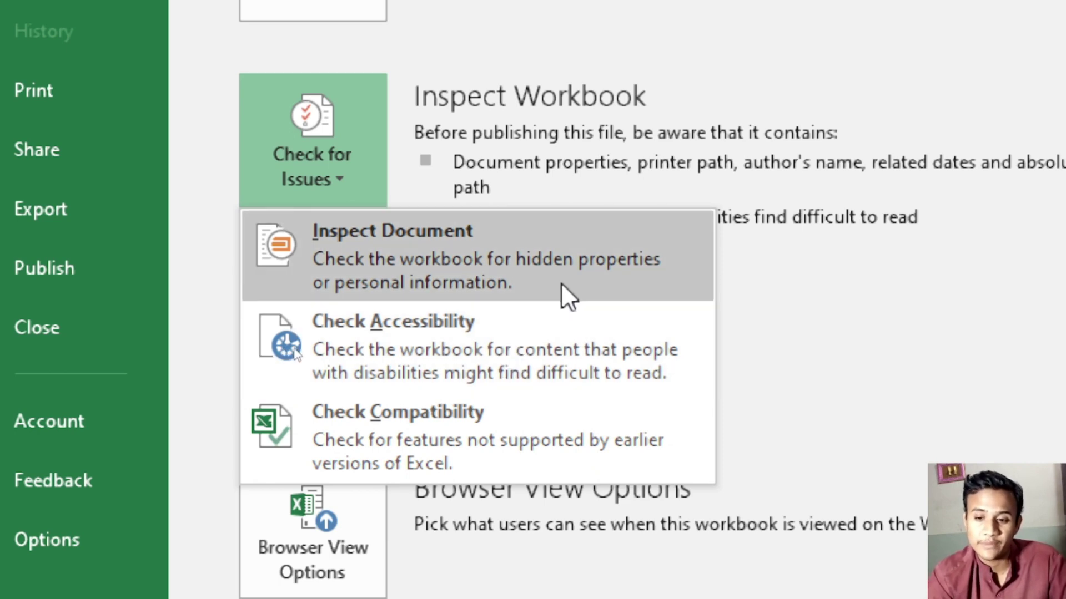
click(563, 292)
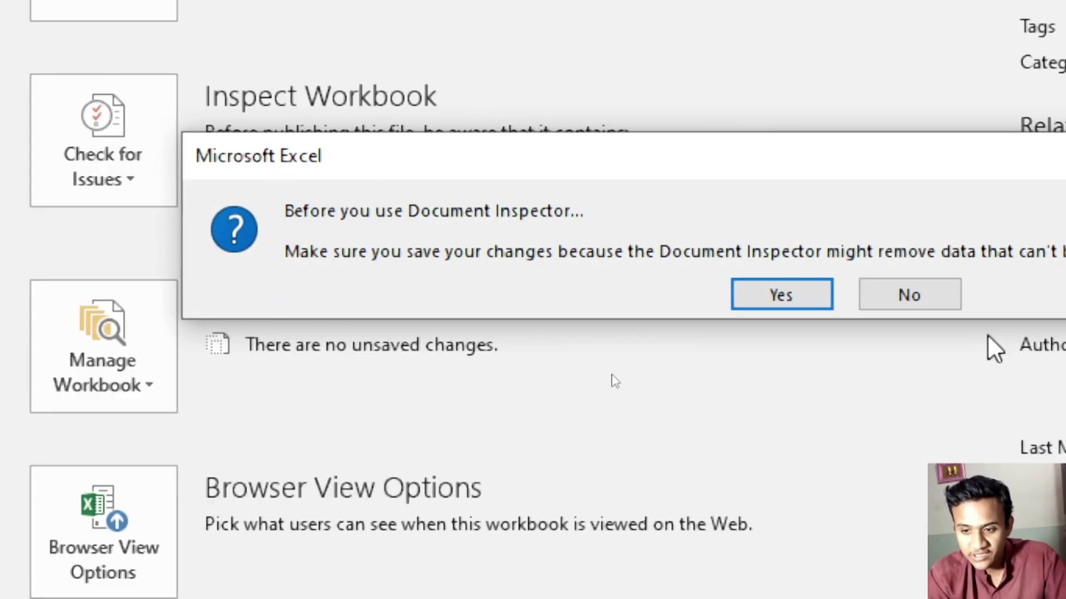
click(824, 295)
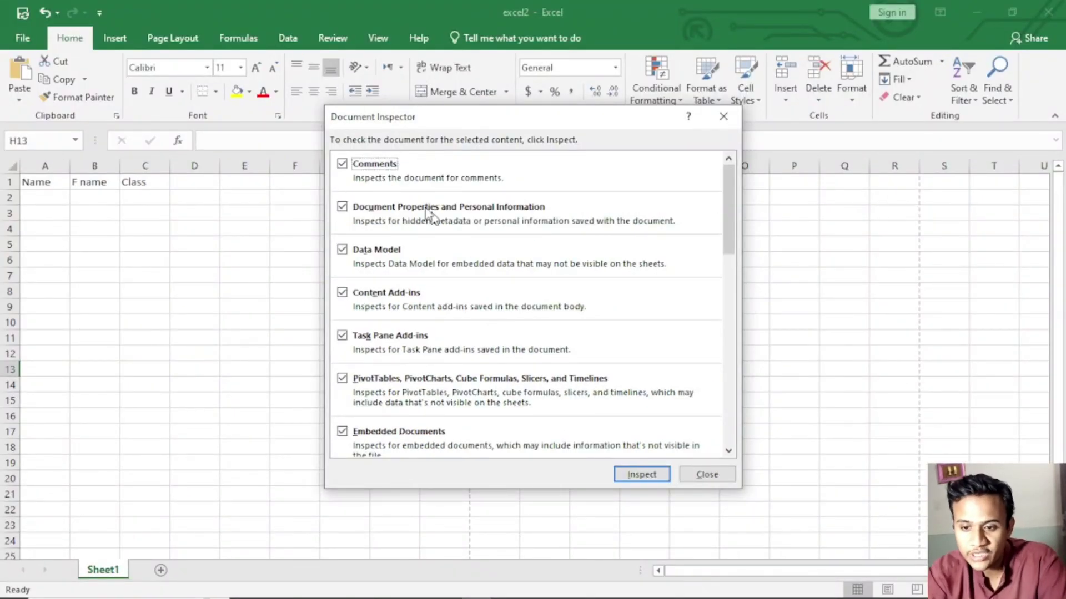
scroll(524, 336, down, 3)
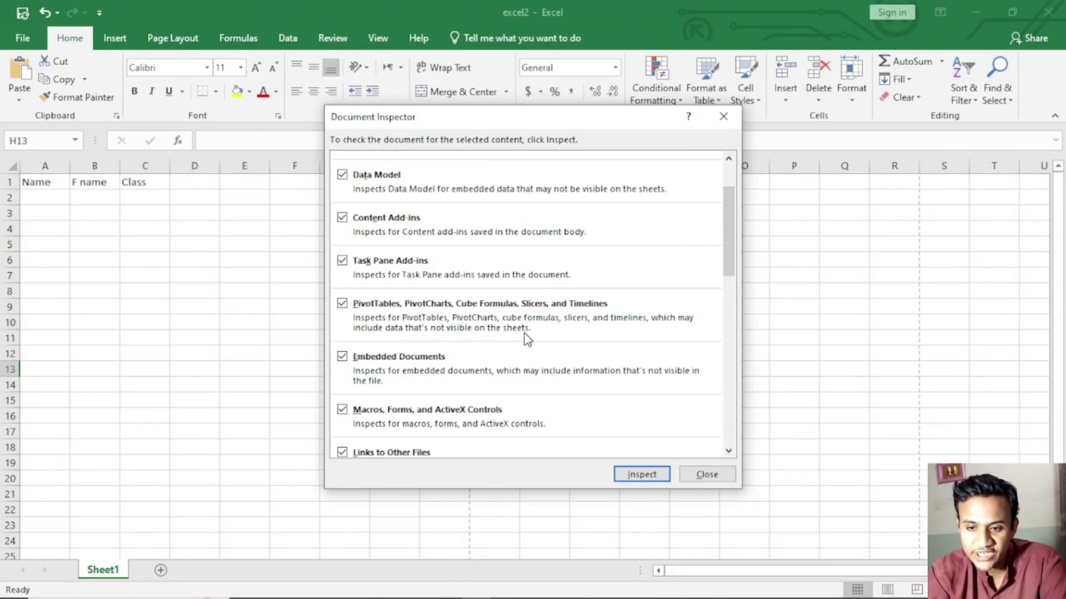
click(635, 476)
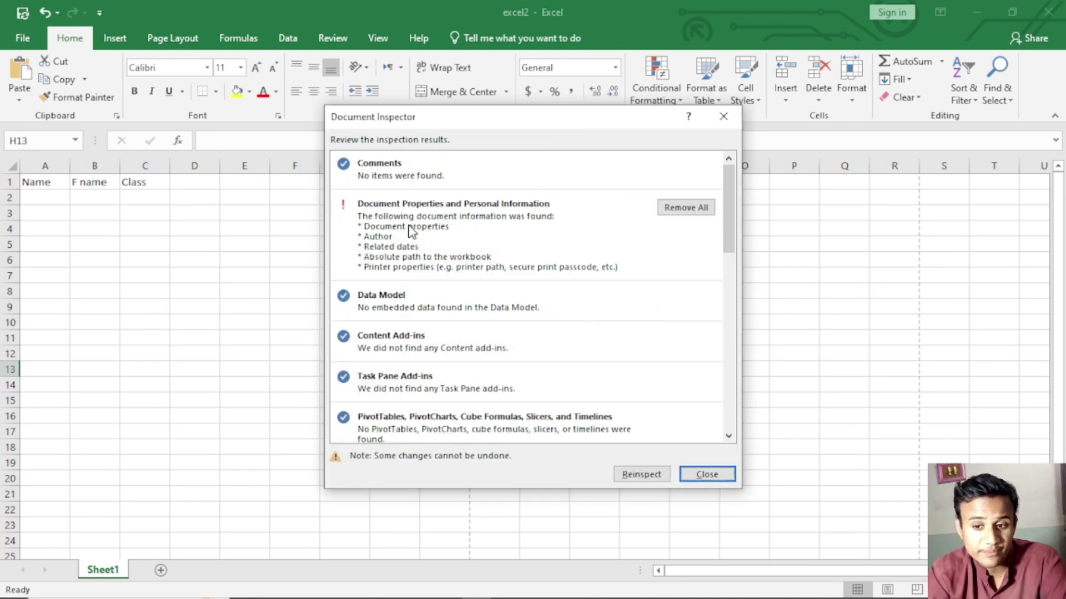
click(709, 480)
Check the workbook's accessibility, review the inspection results and close them
click(7, 35)
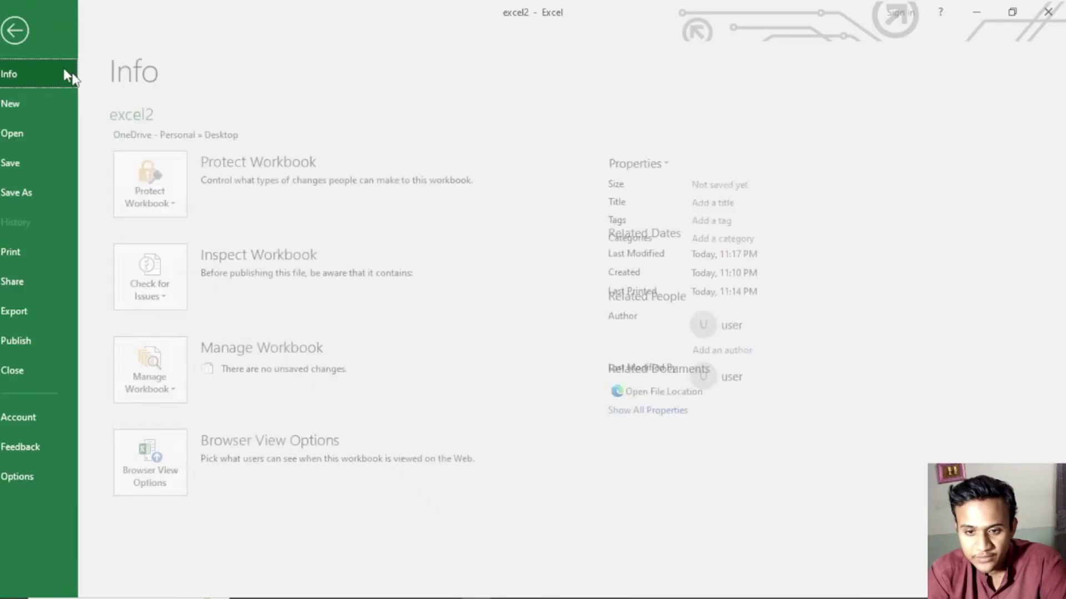
click(185, 301)
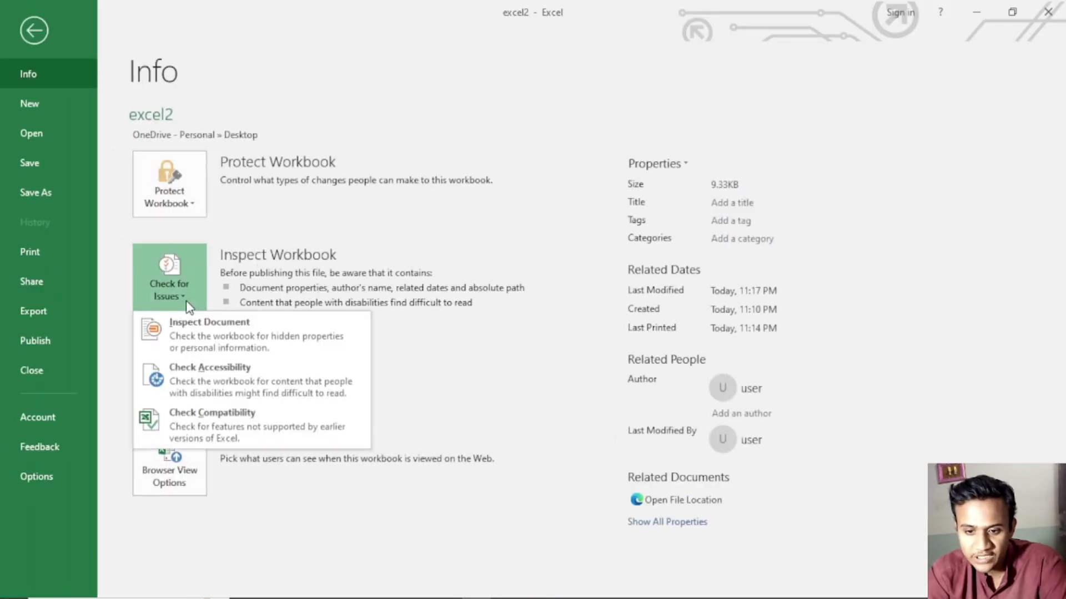
click(225, 380)
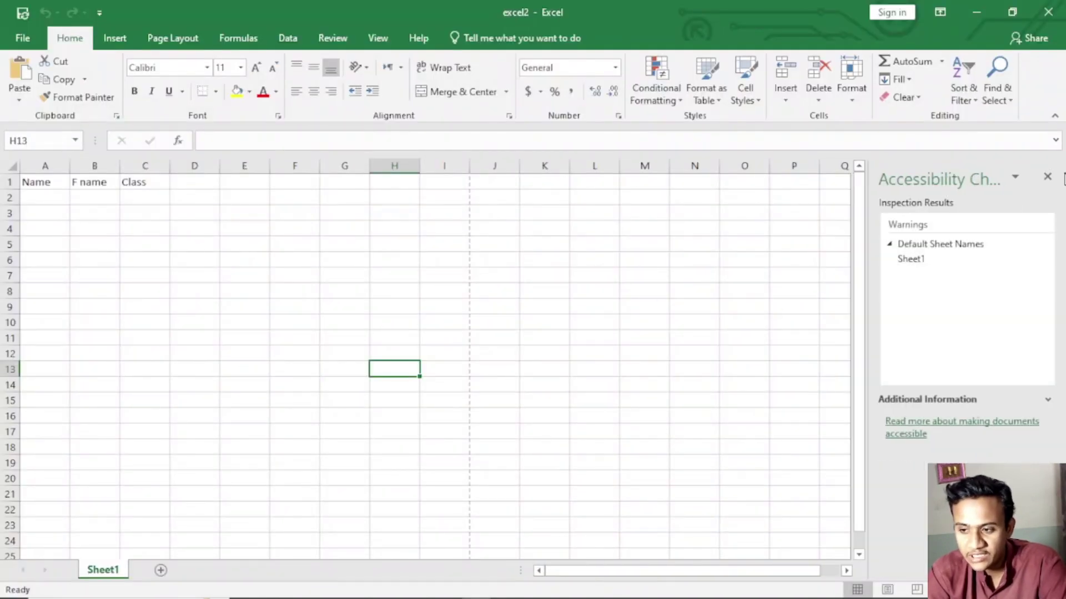
click(1047, 177)
Check the workbook's compatibility with earlier versions of Excel and dismiss the summary
click(22, 38)
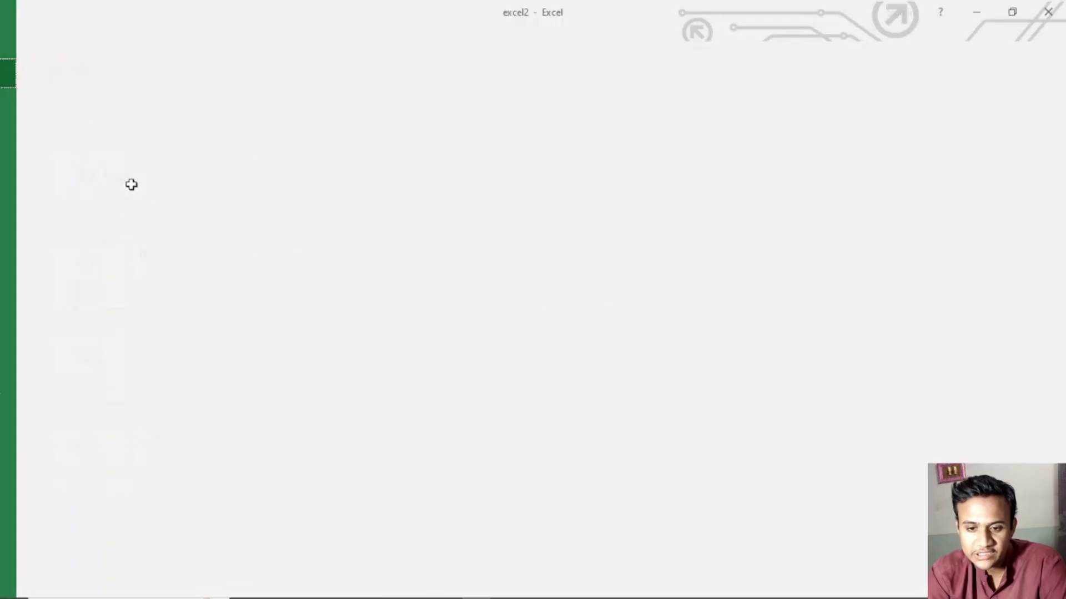
click(194, 300)
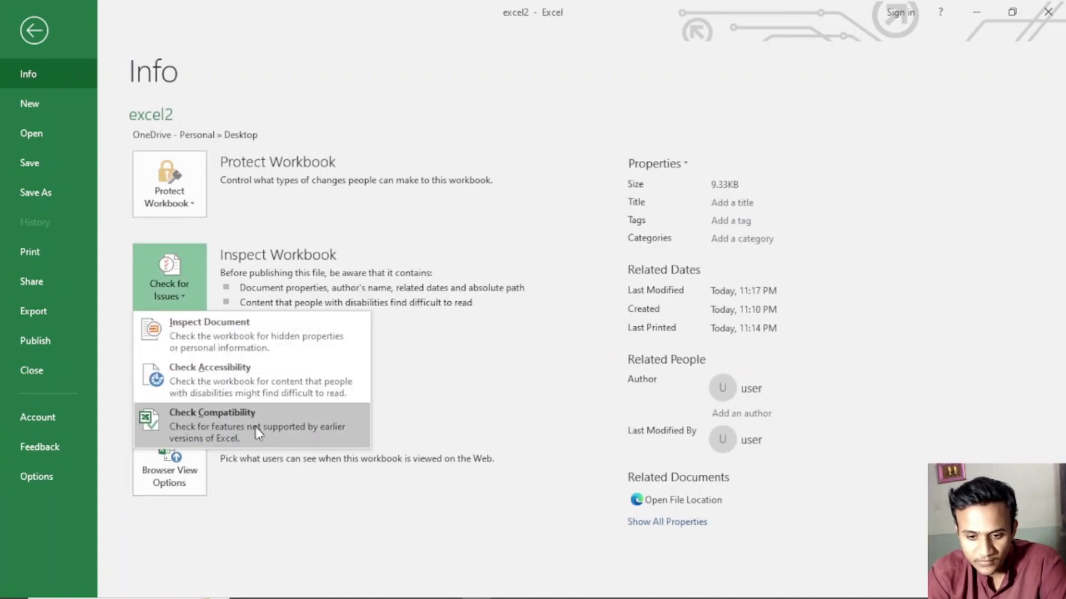
click(271, 421)
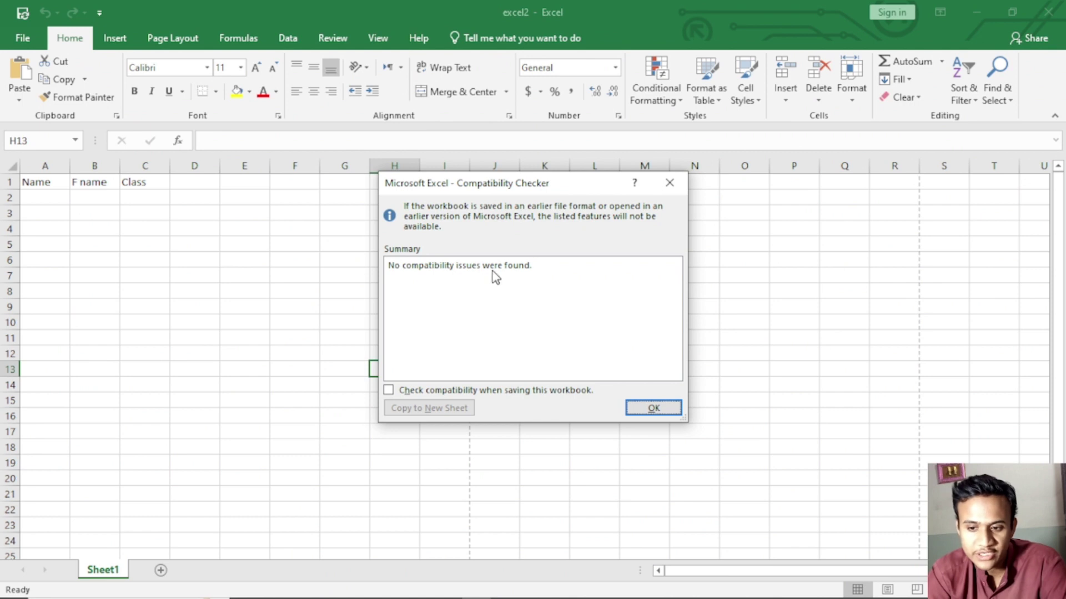
click(654, 409)
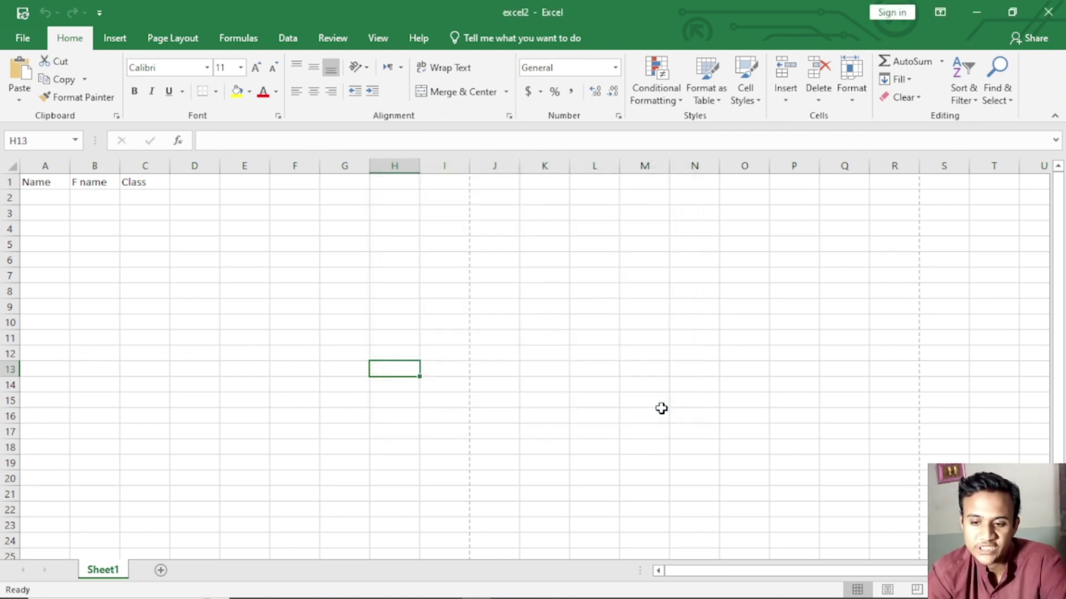
View the Manage Workbook choice for recovering unsaved workbooks and display the Browser View Options
click(23, 39)
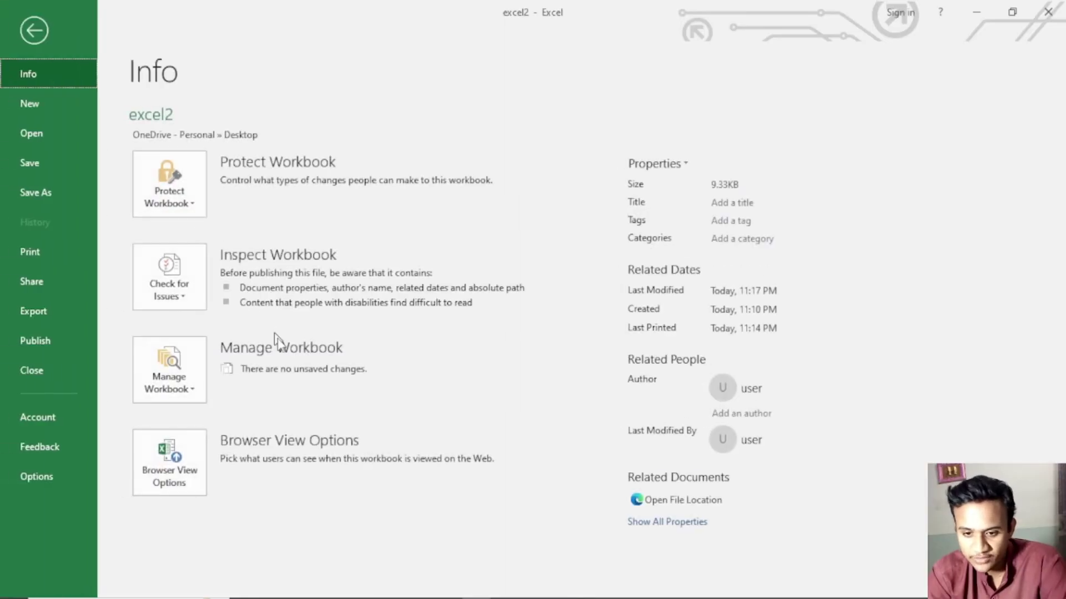
click(185, 393)
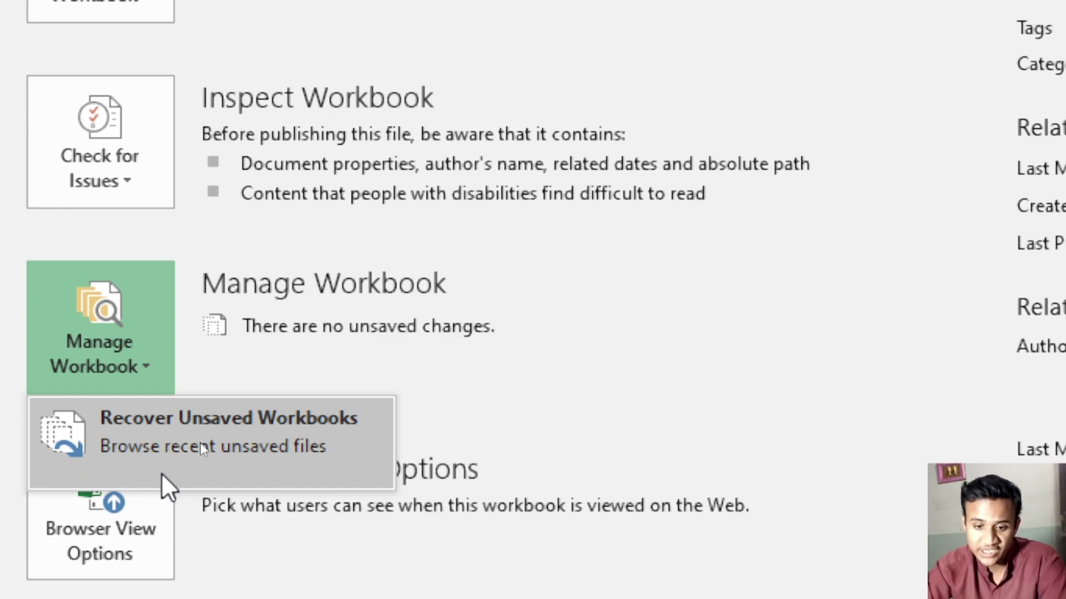
click(772, 341)
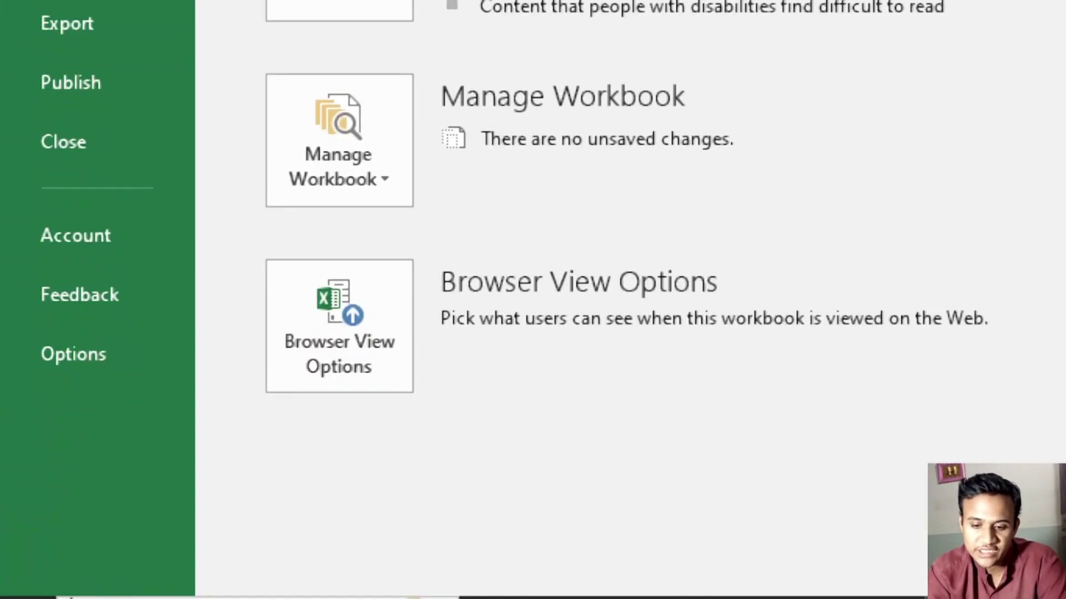
click(390, 350)
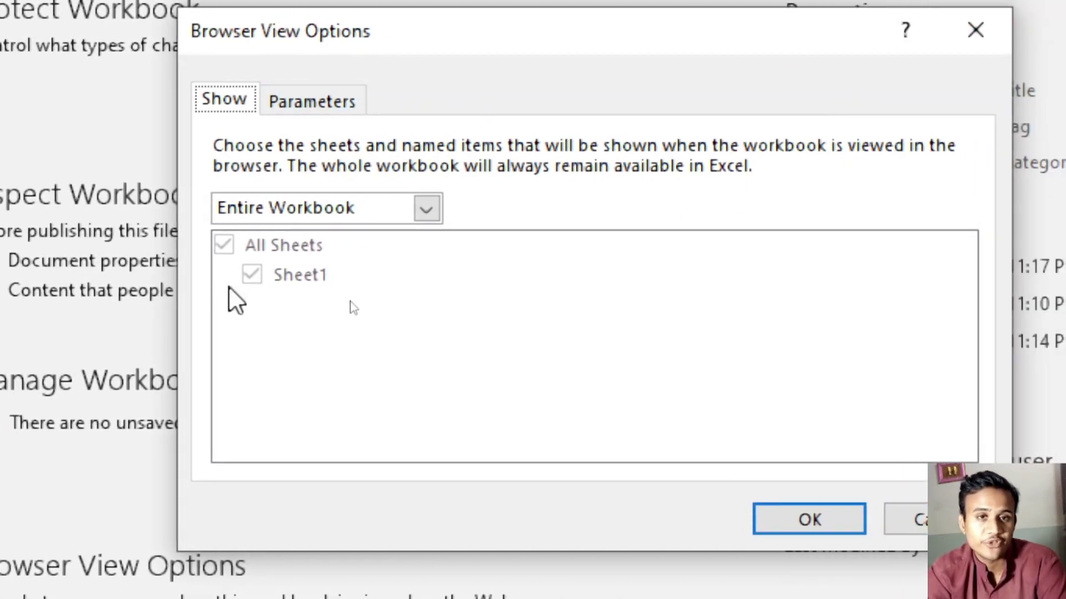
Accept the Browser View Options, return to the worksheet and add a second sheet to the workbook
click(822, 524)
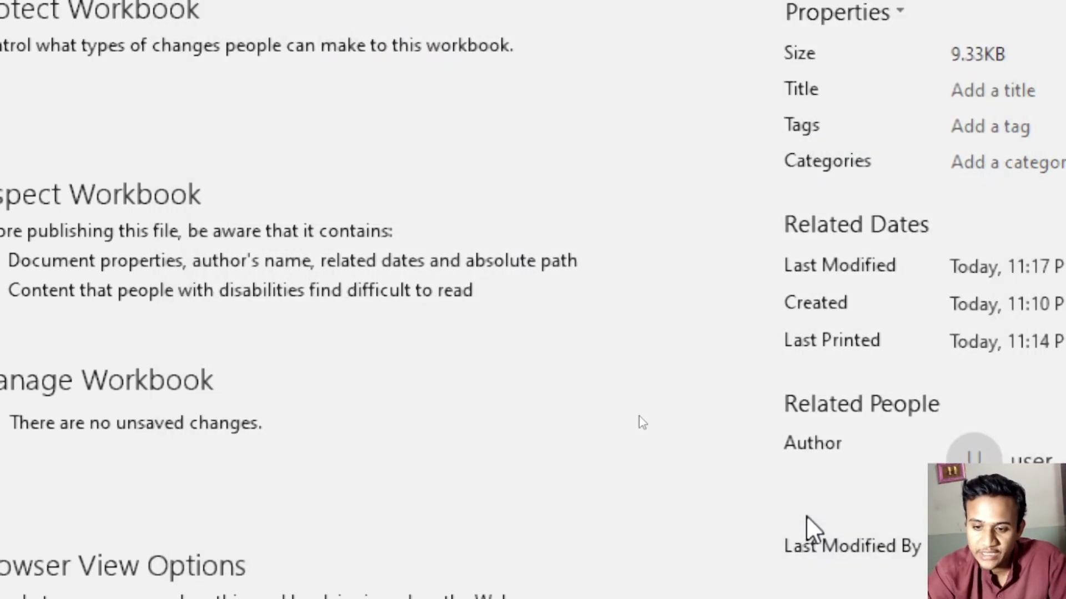
click(53, 33)
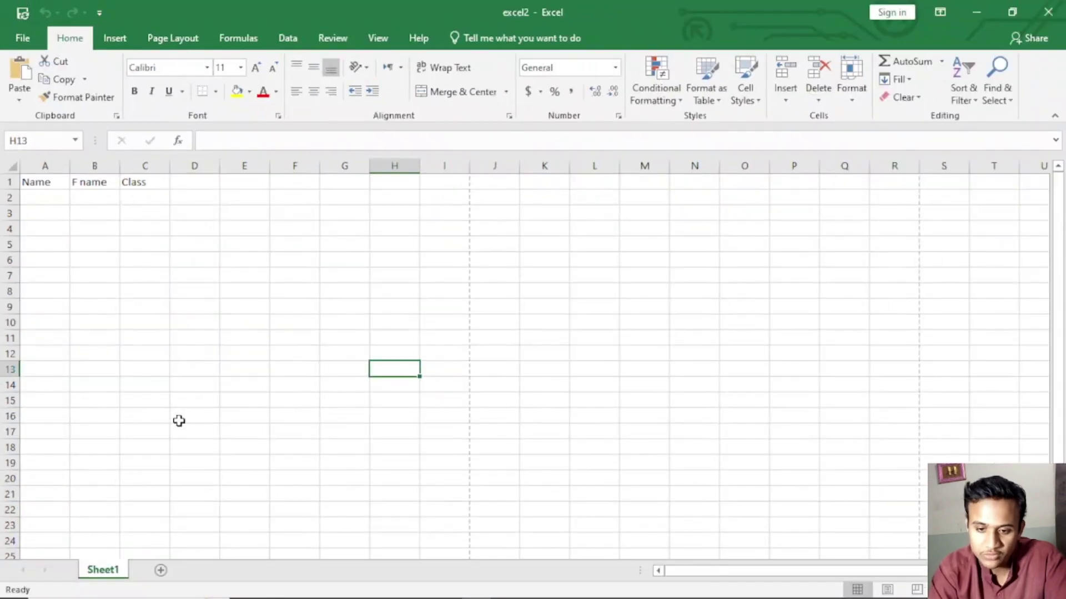
click(160, 570)
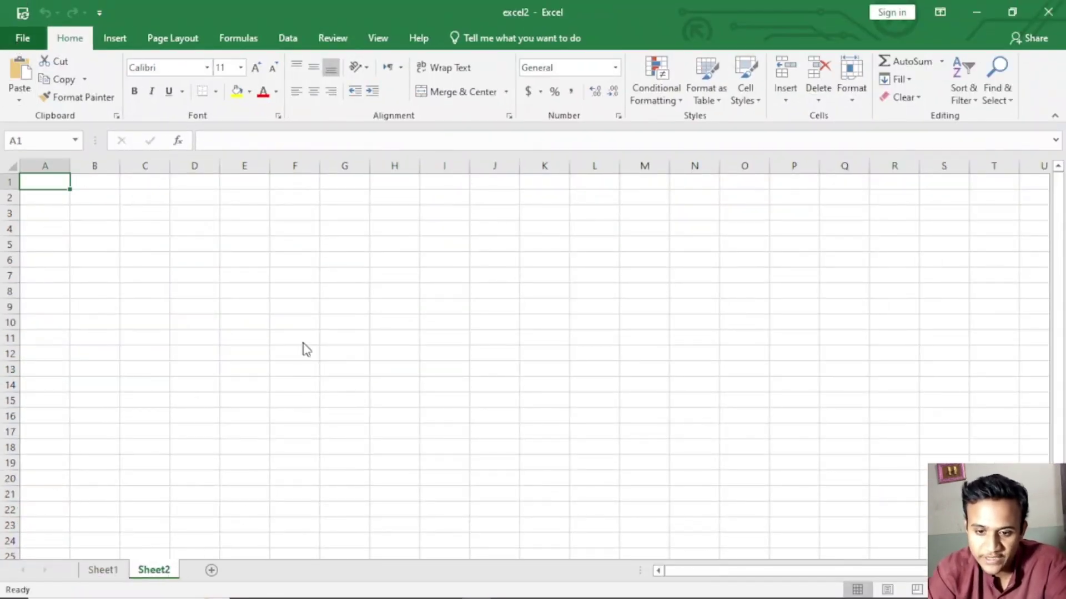
Review the Show and Parameters settings in the Browser View Options, keeping Entire Workbook selected, and accept them
key(alt+f)
click(186, 485)
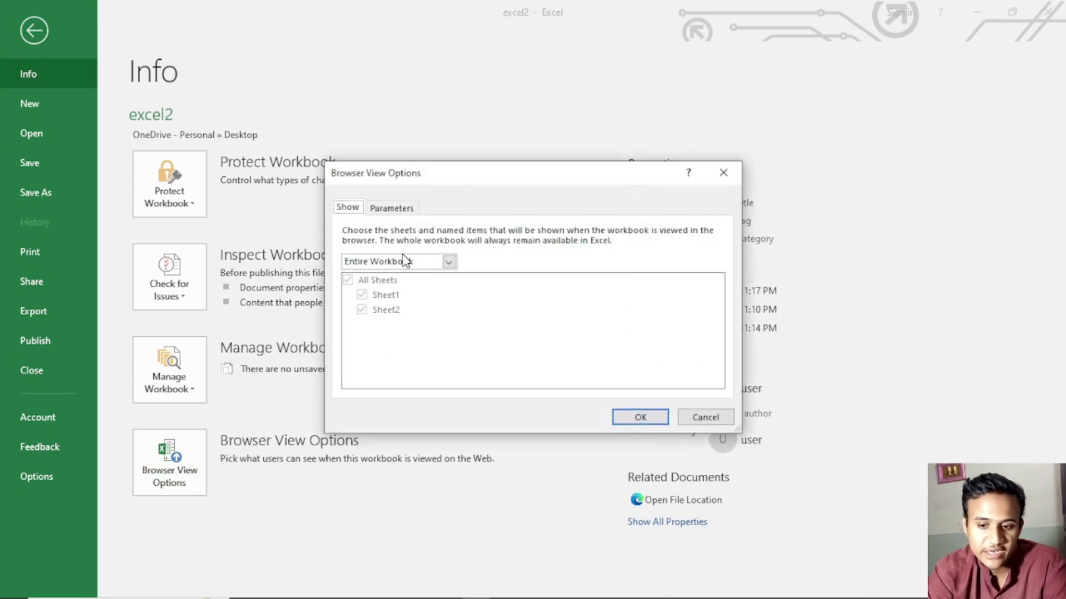
click(391, 208)
click(349, 208)
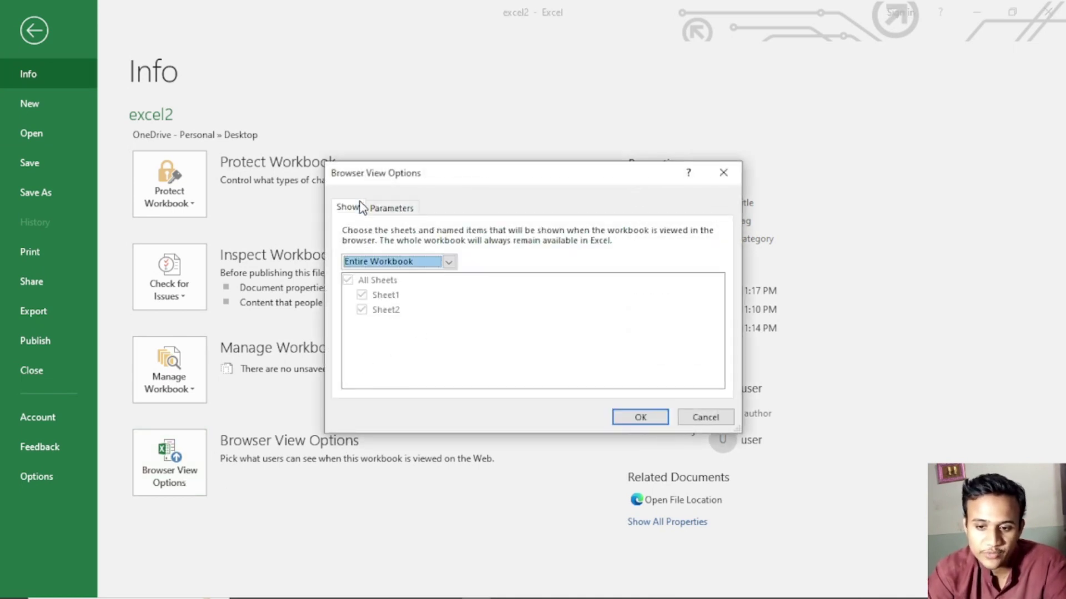
click(640, 417)
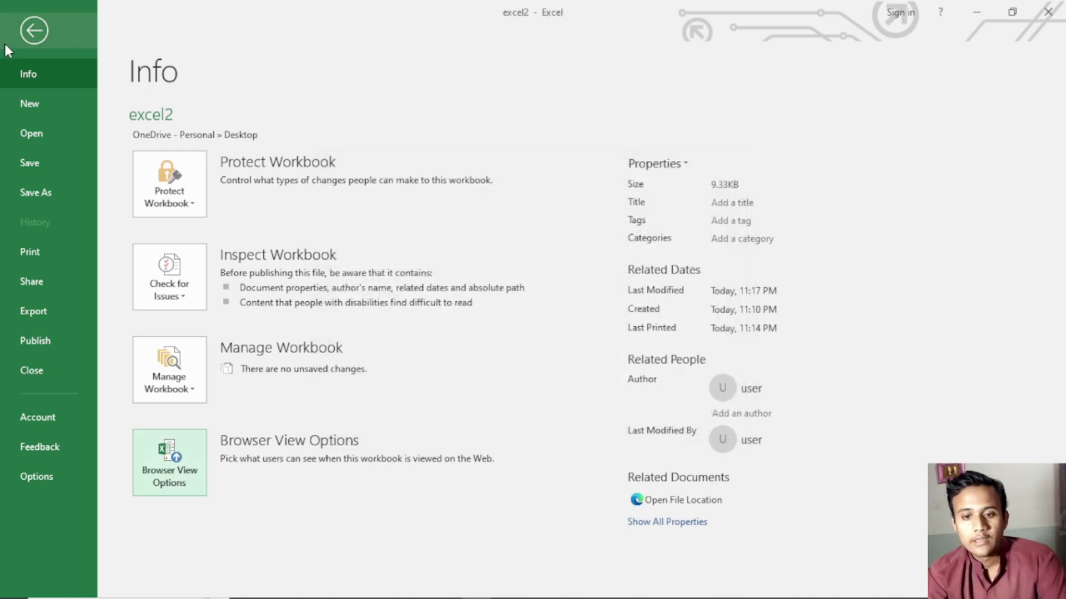
key(alt+Tab)
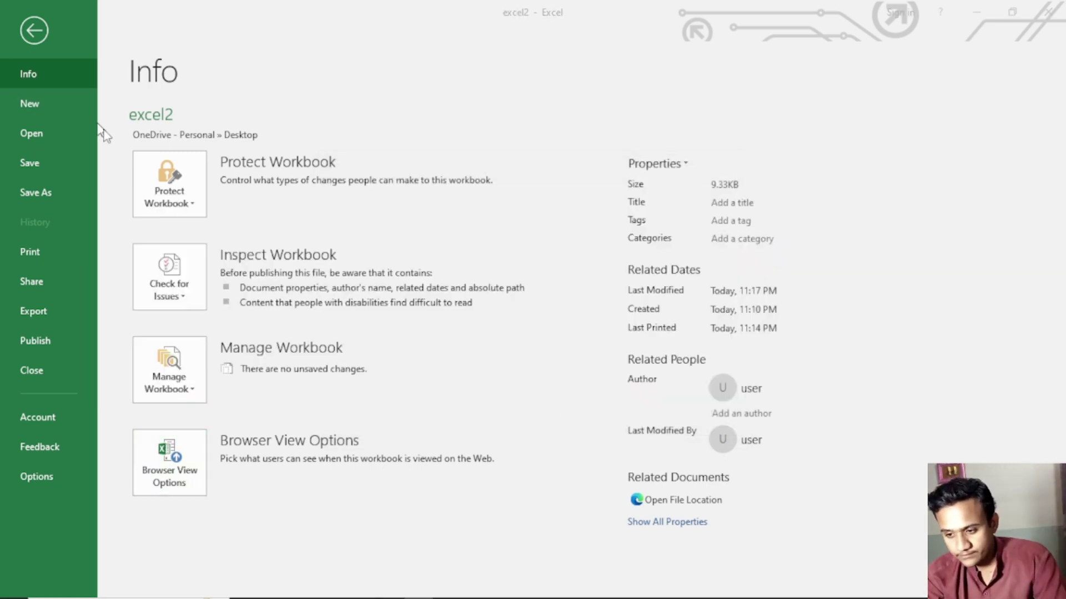